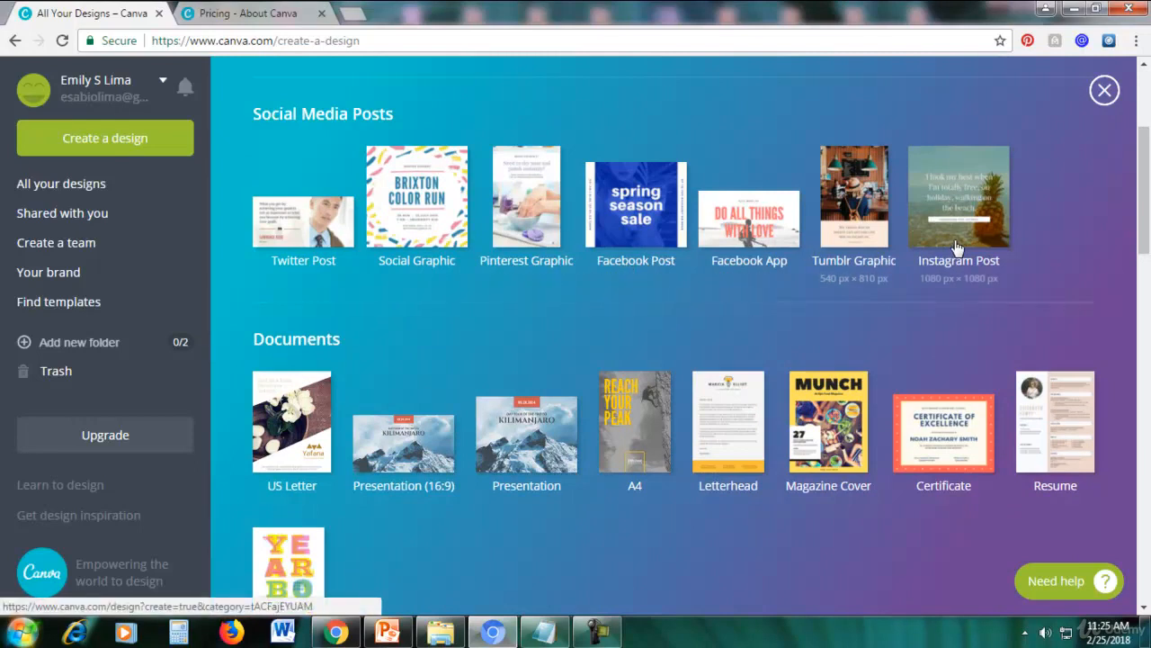
Review the available design types from Social Media Posts and Documents through Marketing Materials, Events and Ads.
left_click_drag(1137, 201, 1150, 237)
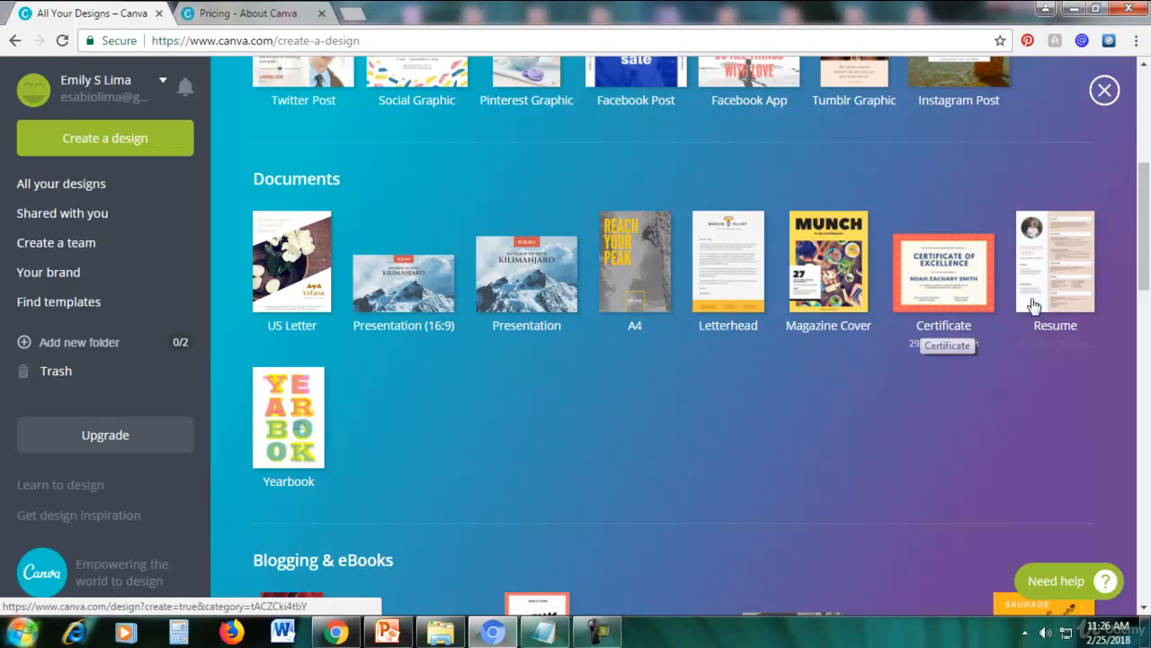
scroll(360, 452, "down", 1)
scroll(360, 459, "down", 3)
scroll(424, 361, "down", 1)
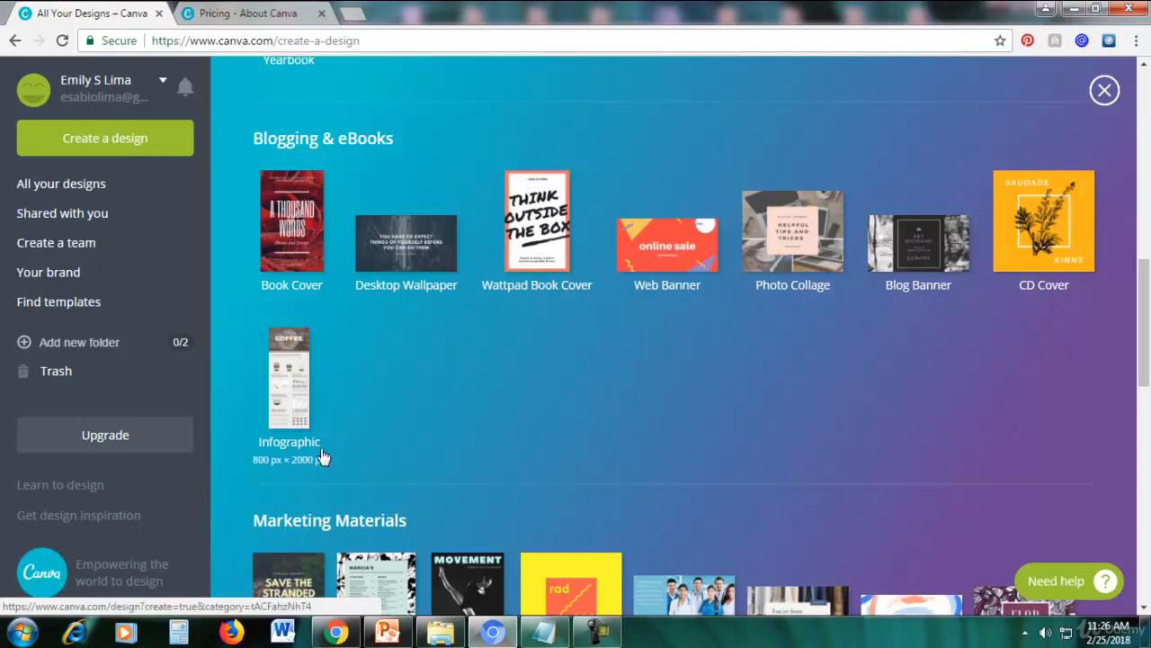
scroll(1142, 303, "down", 4)
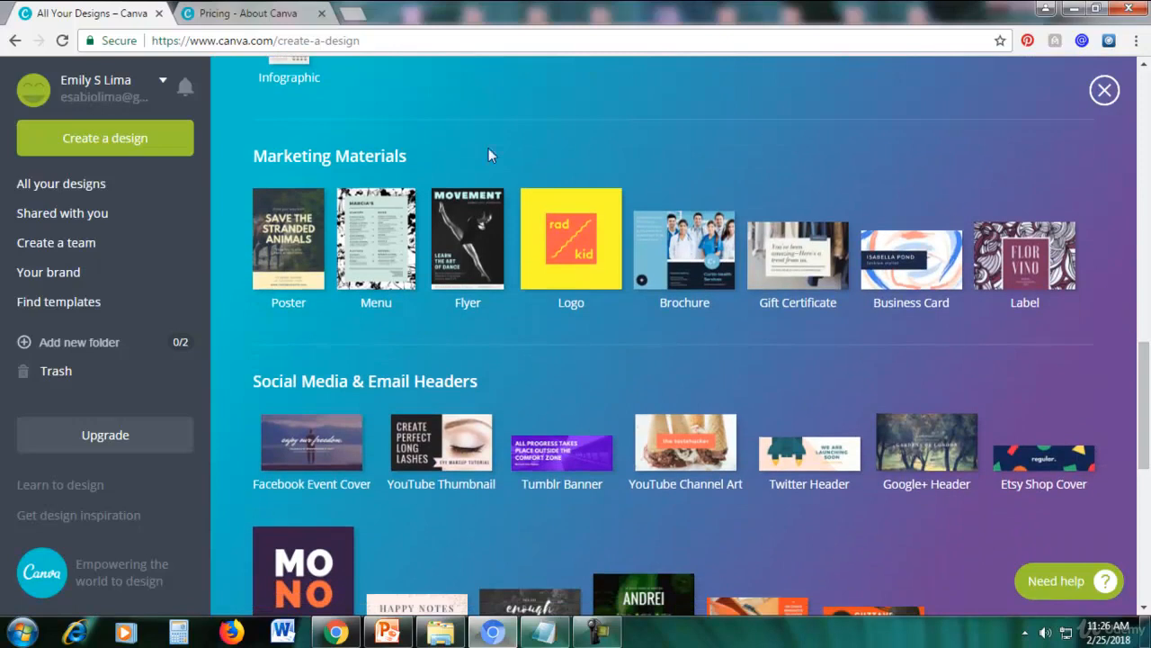
left_click_drag(291, 156, 378, 170)
left_click(458, 140)
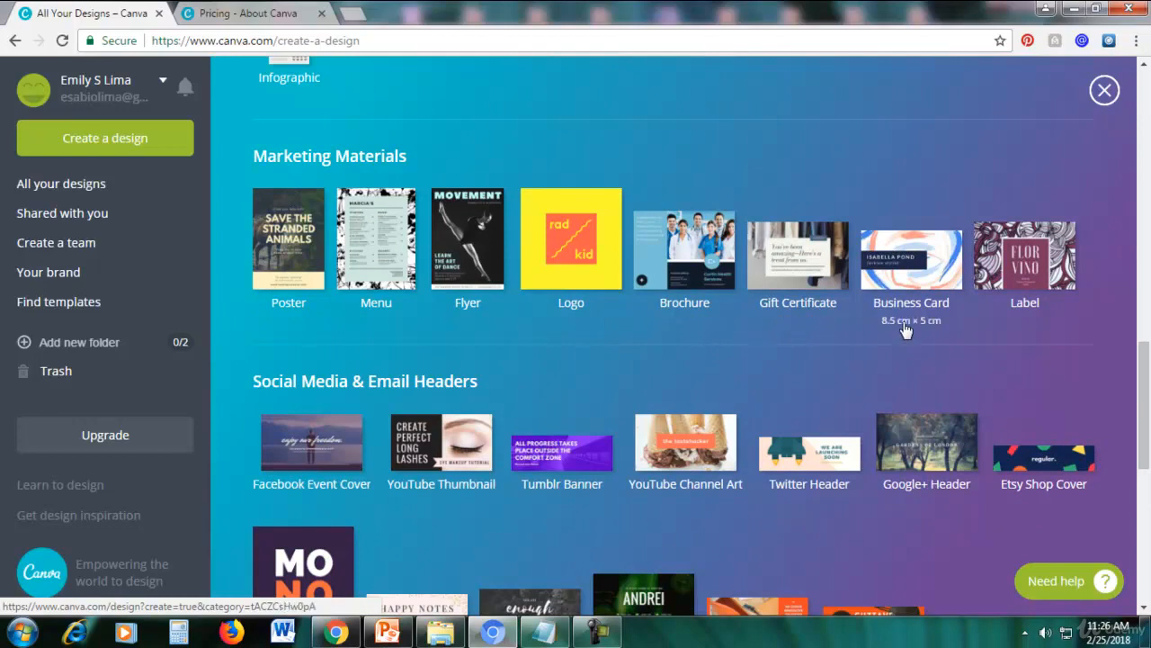
left_click_drag(1147, 417, 1147, 470)
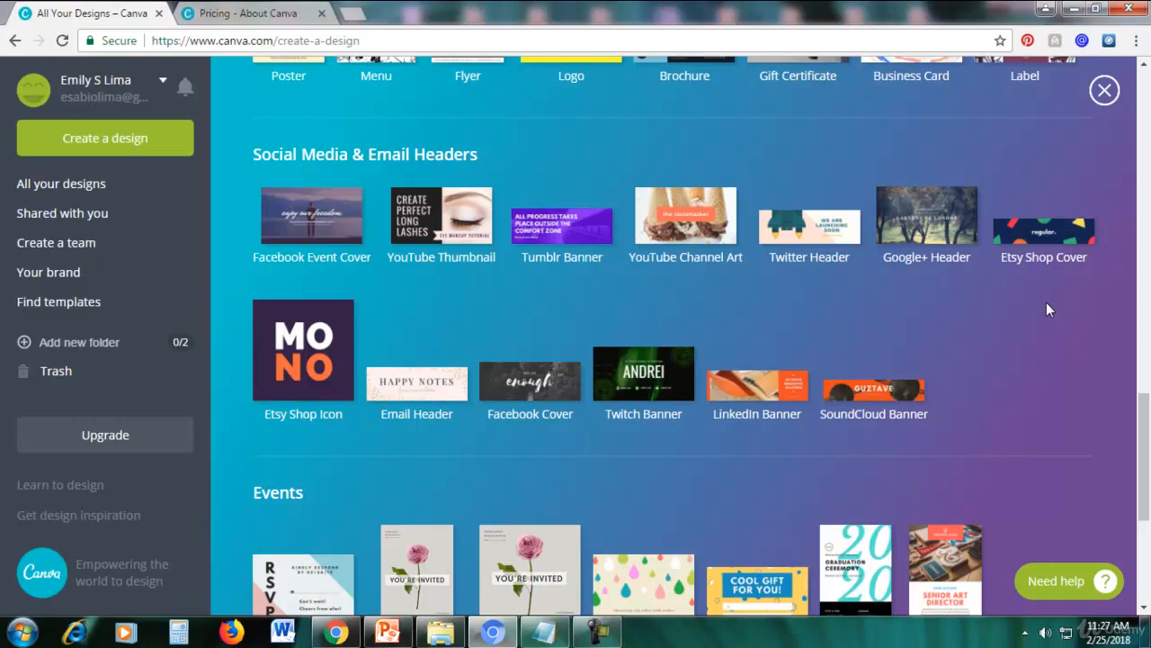
scroll(1046, 308, "down", 3)
scroll(1046, 315, "down", 1)
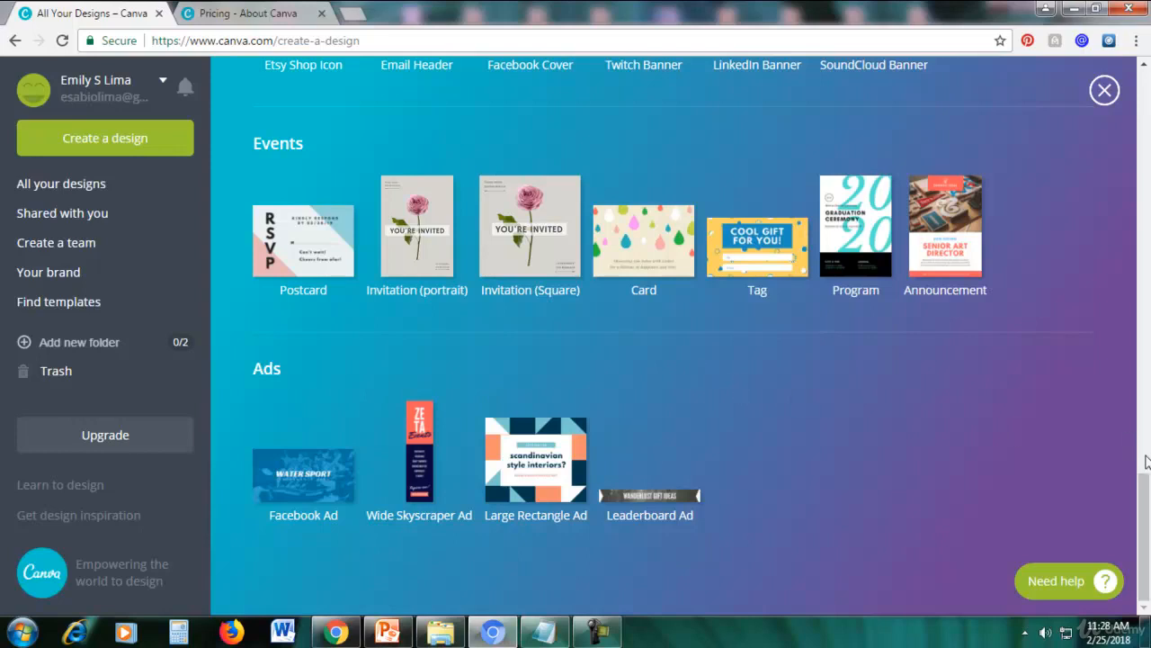
left_click_drag(1143, 502, 1139, 90)
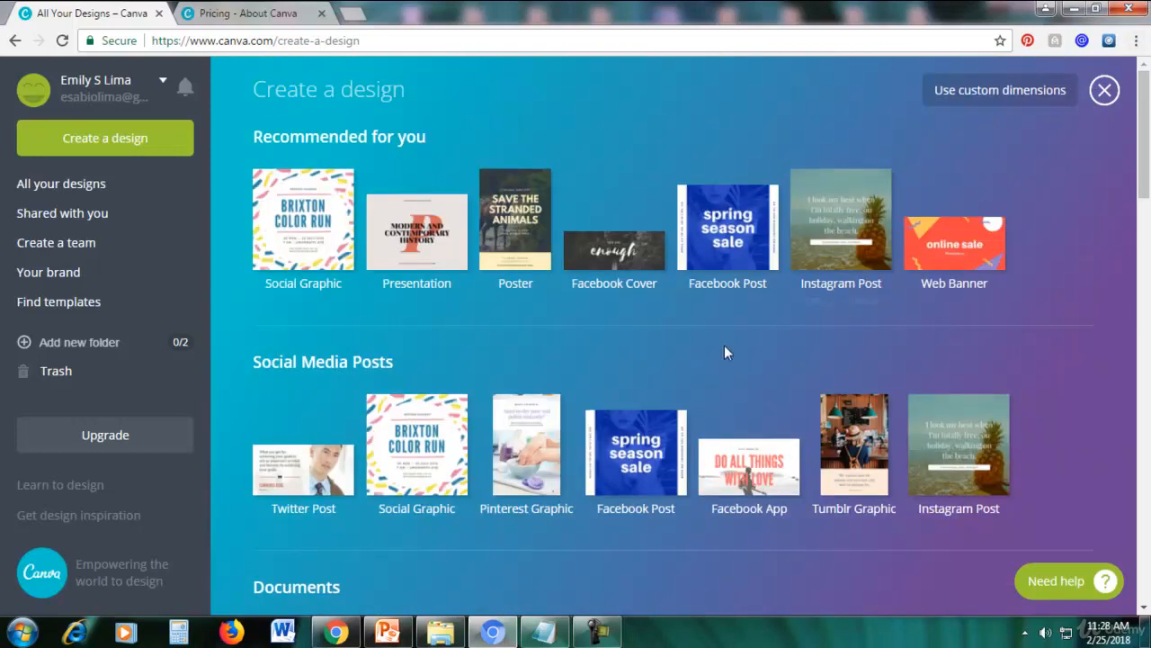
Create a new blank Social Graphic design from the Social Media Posts category.
left_click_drag(1146, 176, 1149, 206)
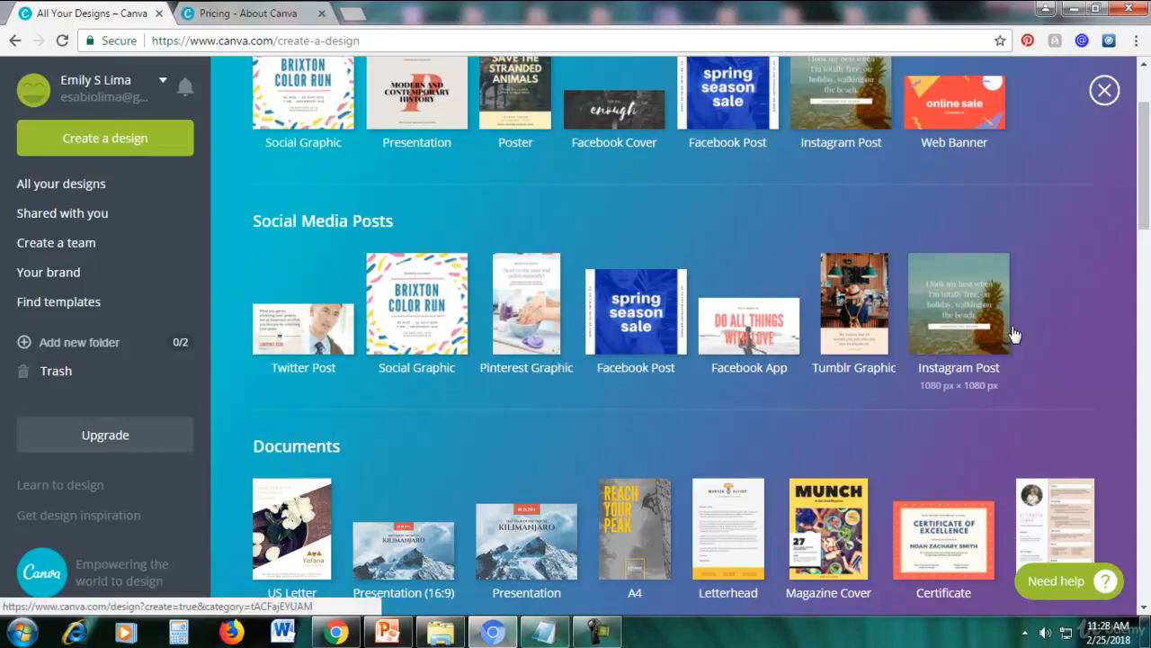
left_click_drag(1146, 210, 1146, 225)
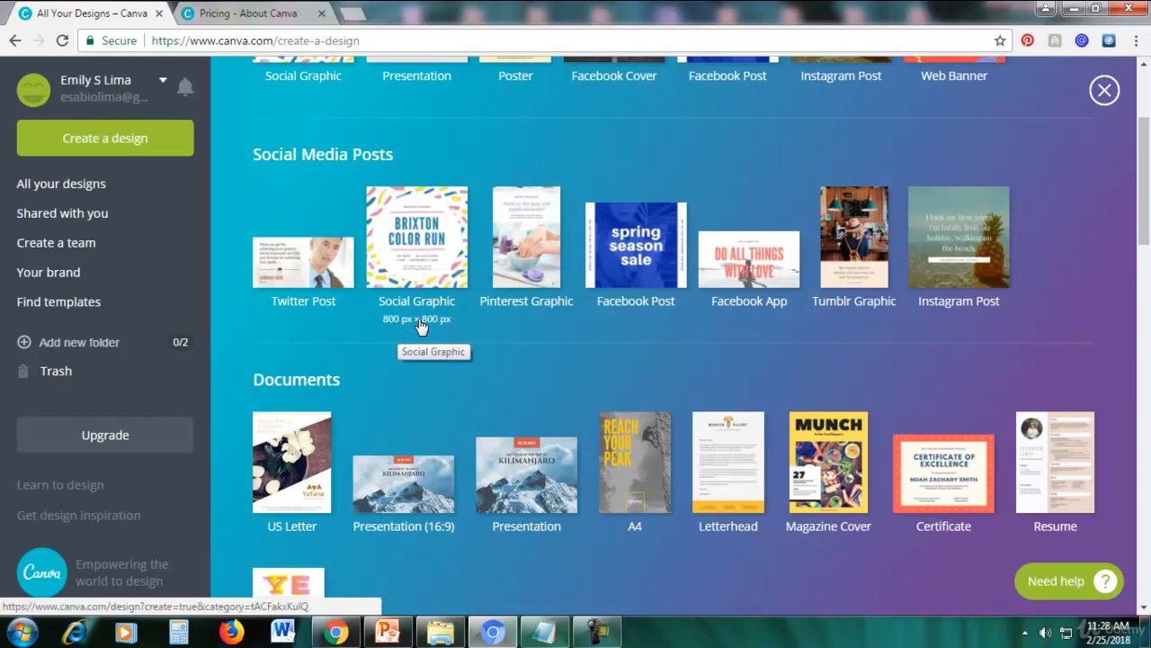
left_click(418, 250)
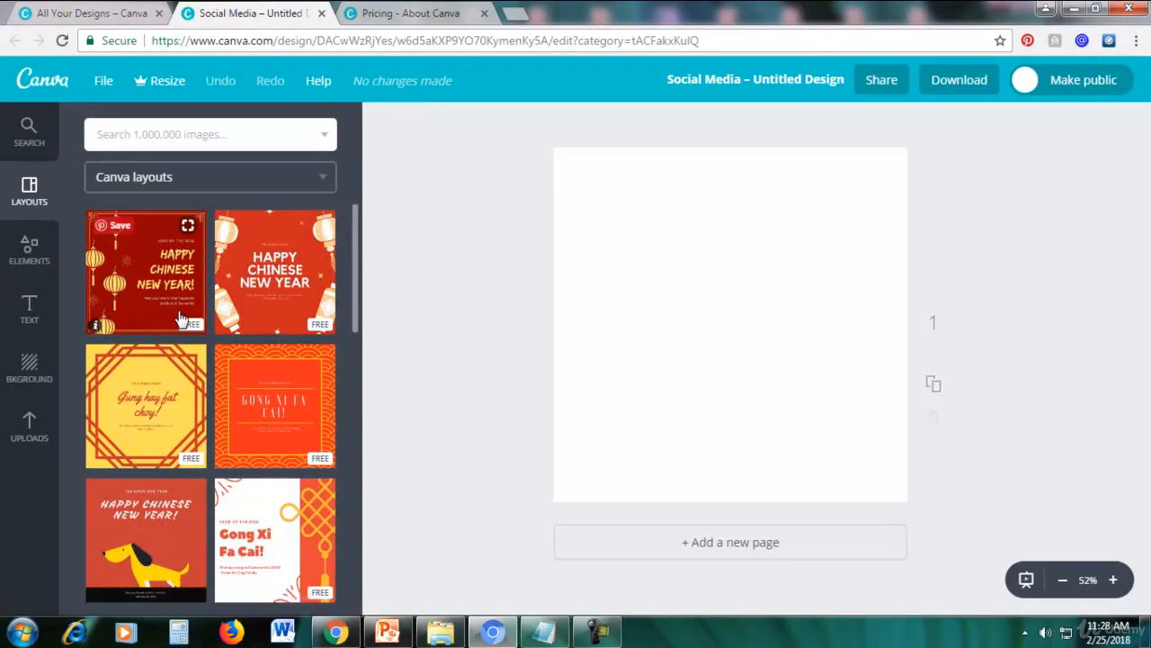
Find the free navy "Today I am golden" layout among the Canva layouts and apply it to the blank page.
scroll(218, 314, "down", 4)
scroll(213, 310, "down", 5)
scroll(208, 322, "down", 5)
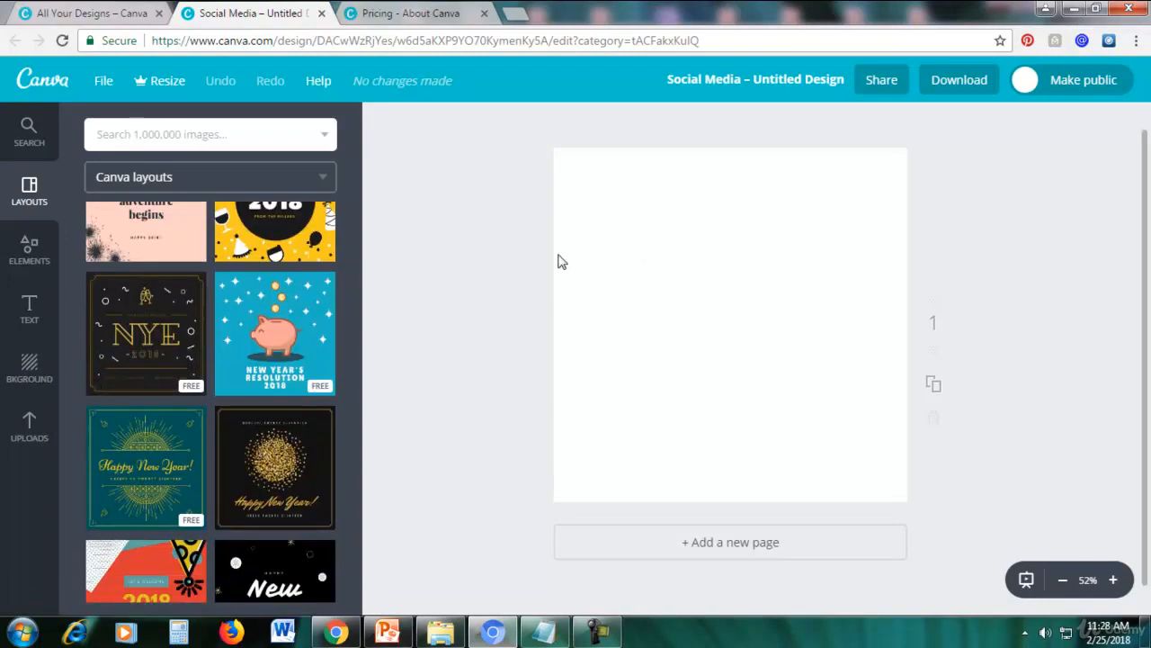
scroll(220, 349, "down", 4)
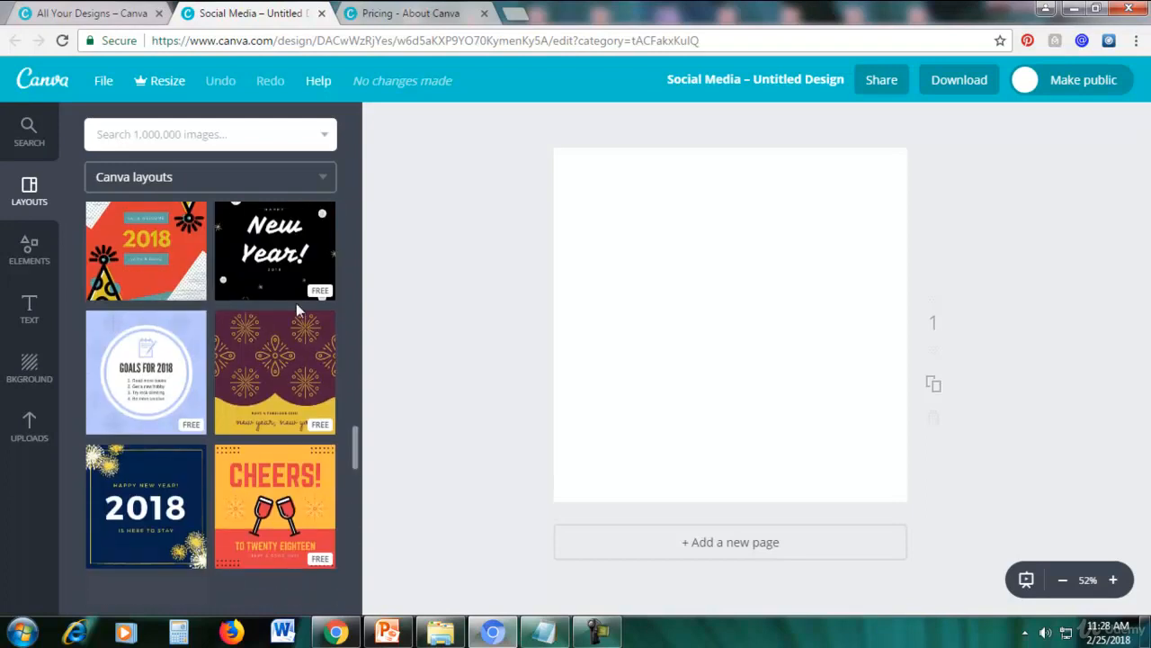
scroll(241, 324, "down", 7)
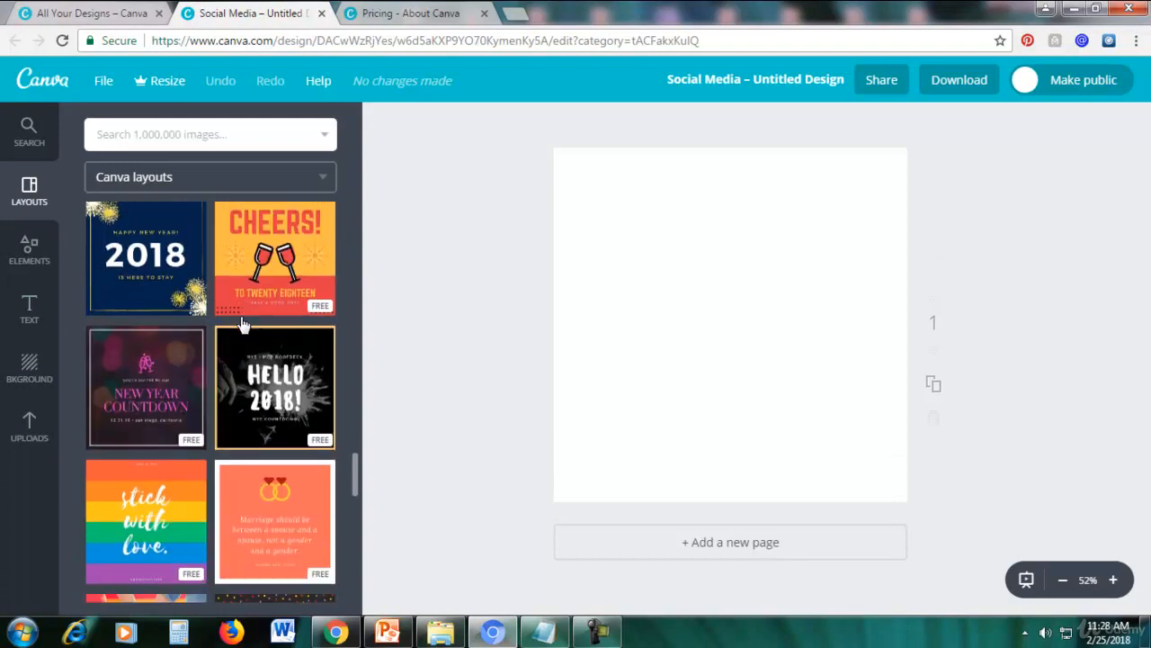
scroll(241, 324, "down", 4)
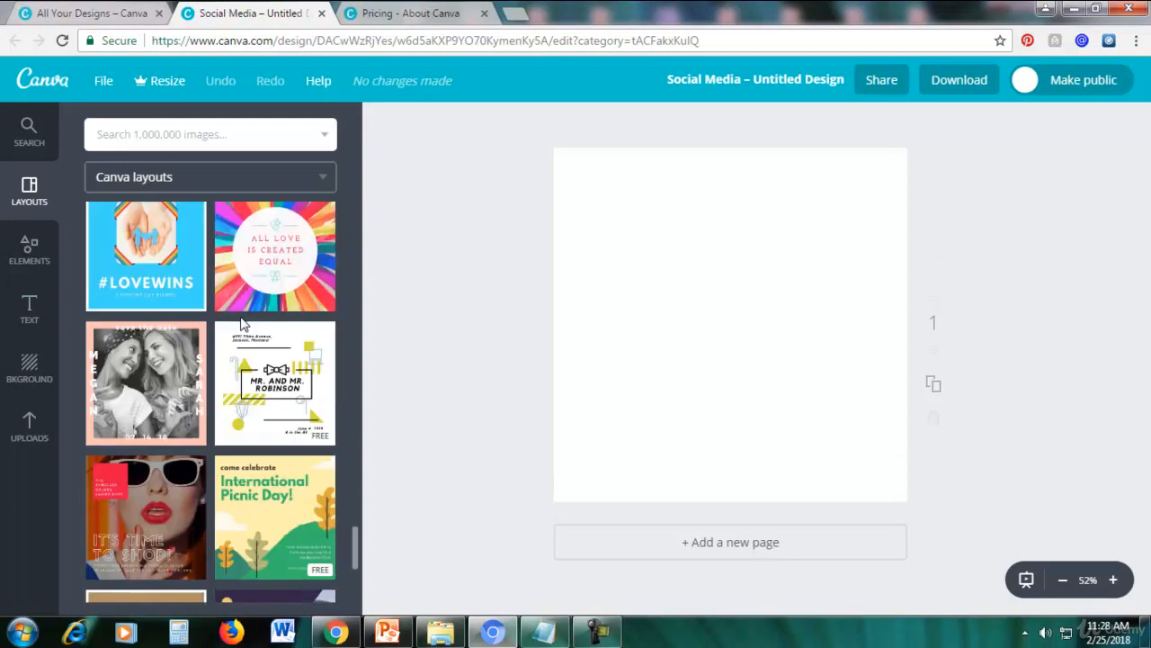
scroll(241, 325, "down", 5)
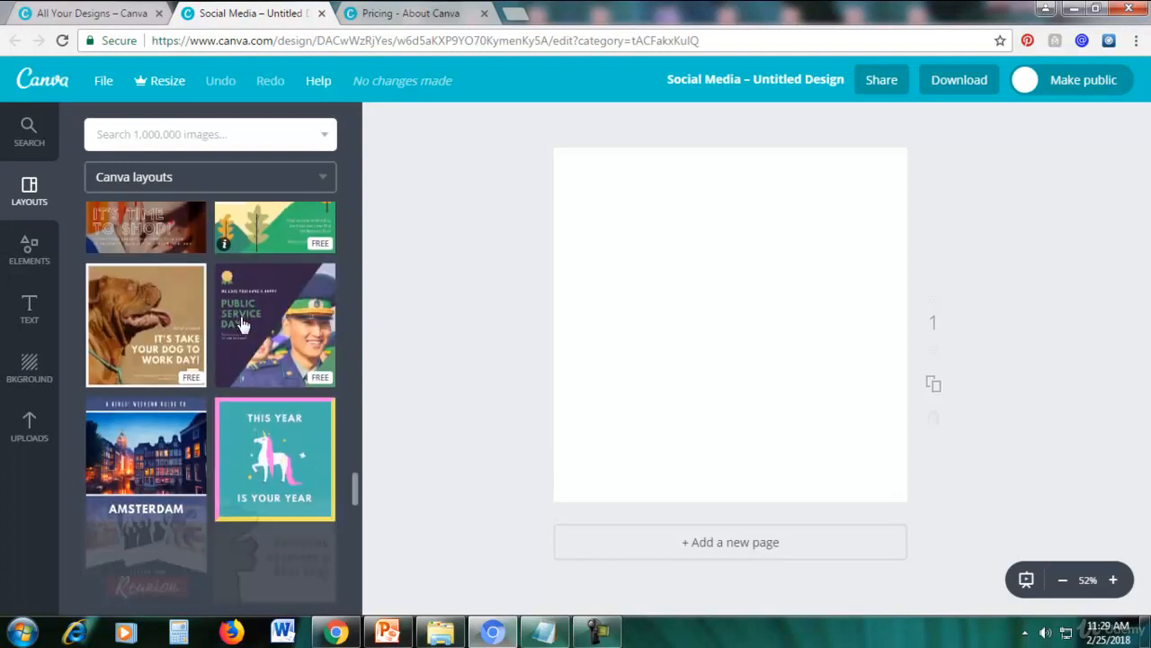
scroll(241, 325, "down", 5)
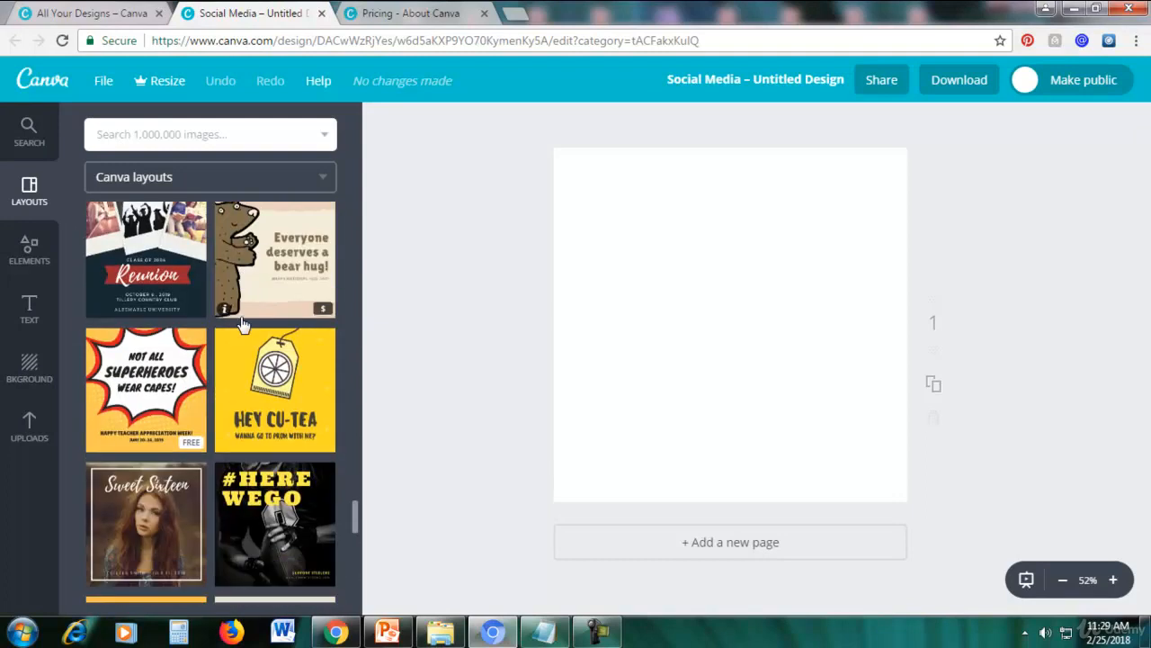
scroll(241, 324, "down", 9)
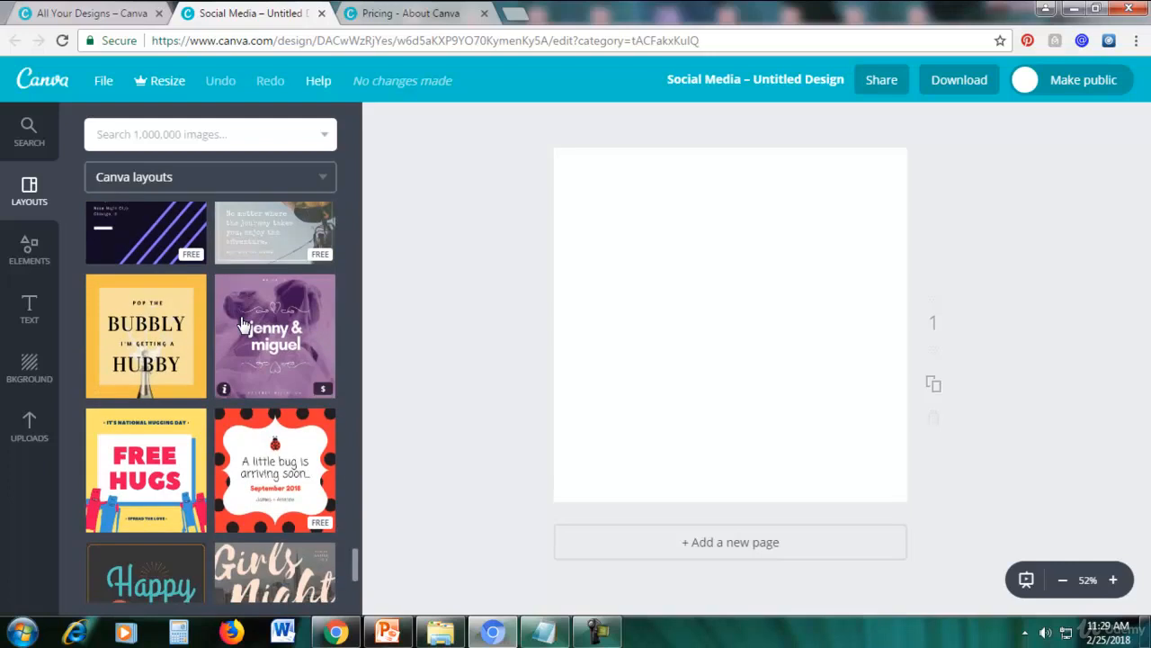
scroll(241, 325, "down", 5)
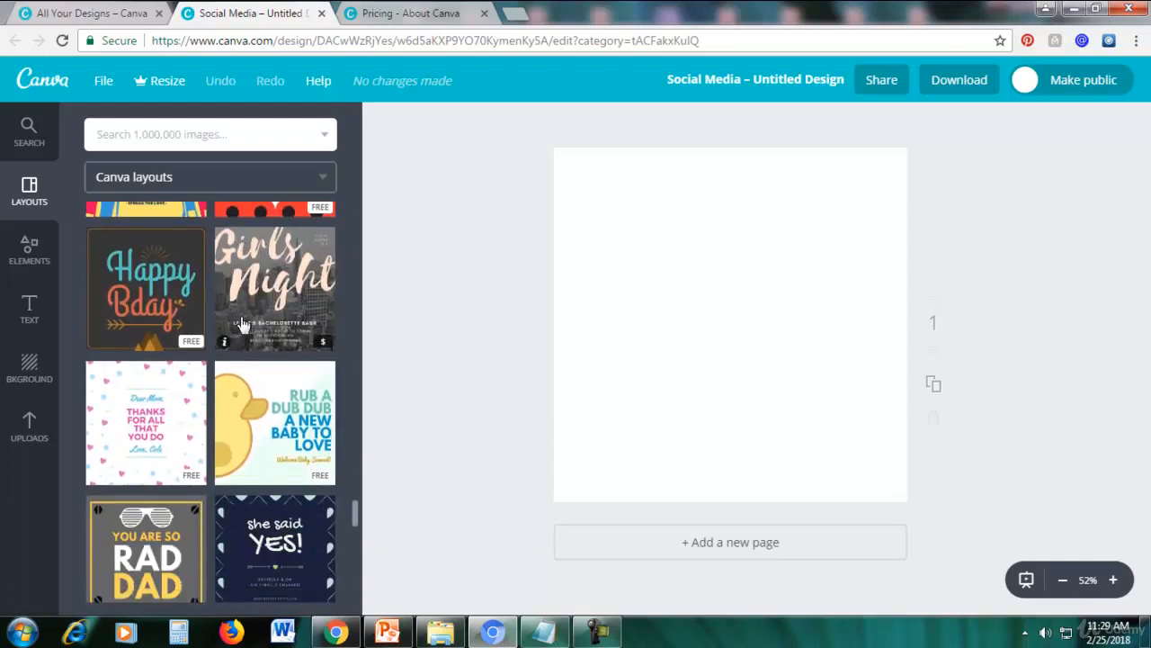
scroll(241, 325, "down", 8)
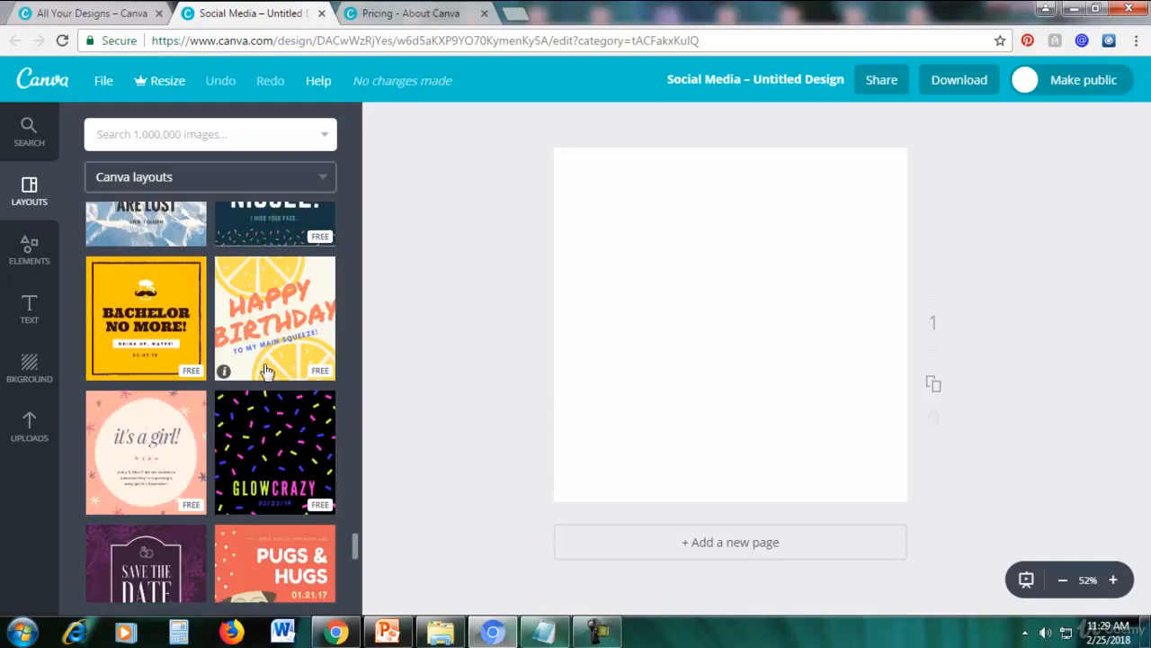
scroll(266, 370, "down", 6)
scroll(258, 349, "down", 3)
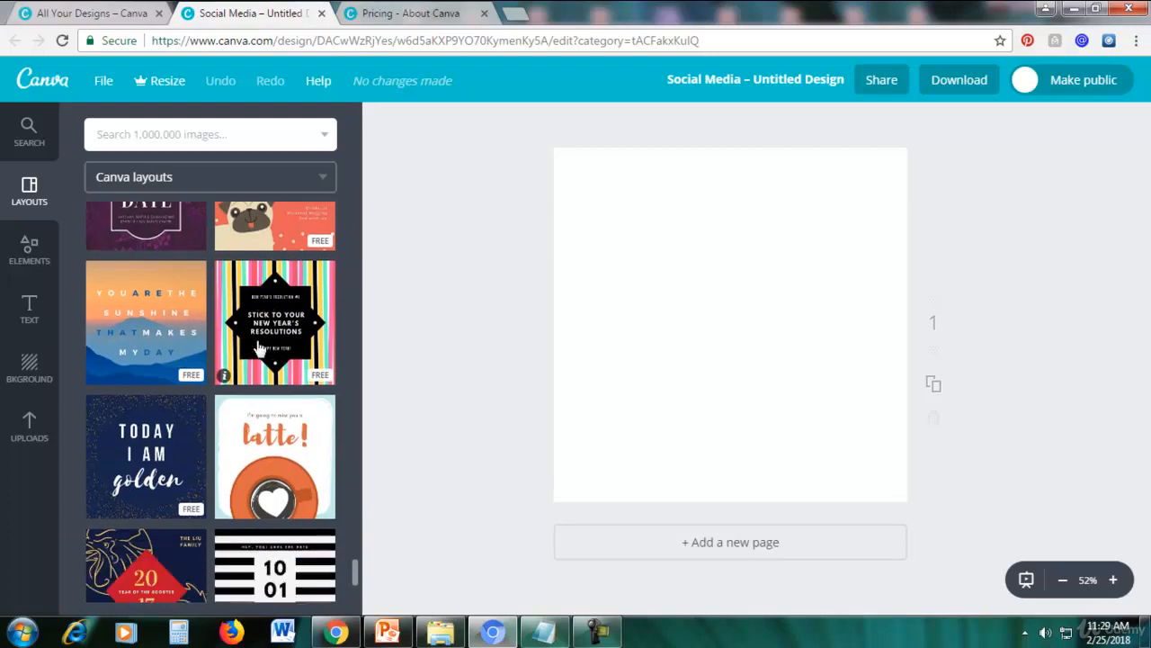
scroll(258, 348, "up", 2)
left_click(166, 347)
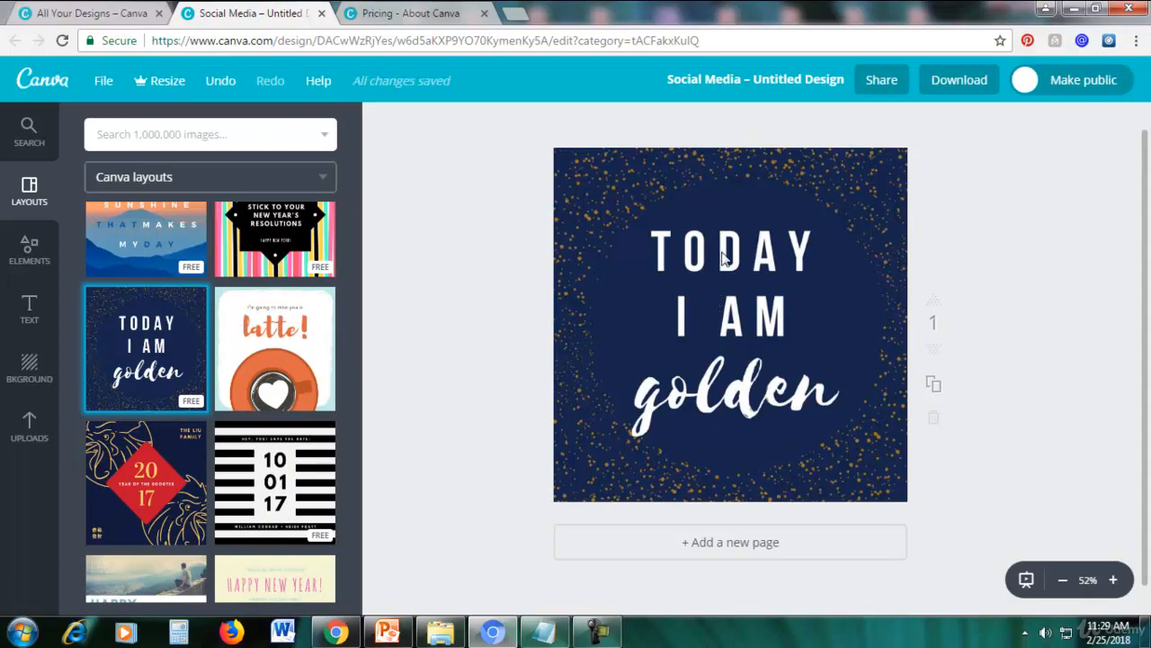
Replace the "TODAY I AM" text with the quote "Life is a beautiful struggle" copied from the open Notepad note.
double_click(761, 268)
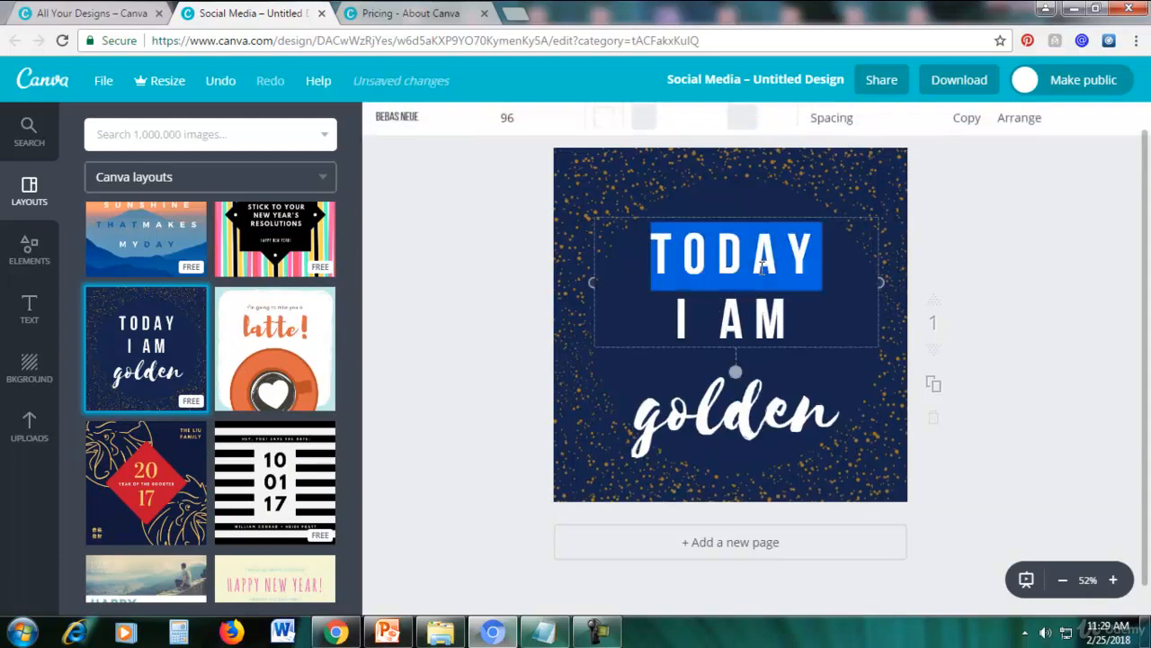
left_click(676, 259)
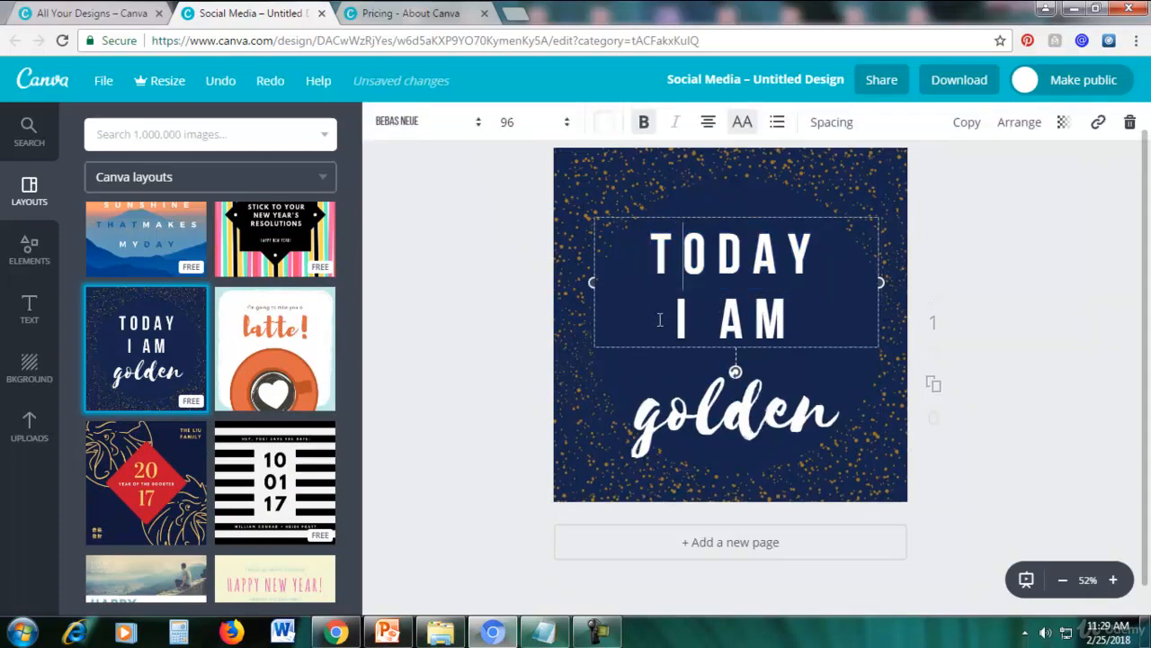
left_click(542, 637)
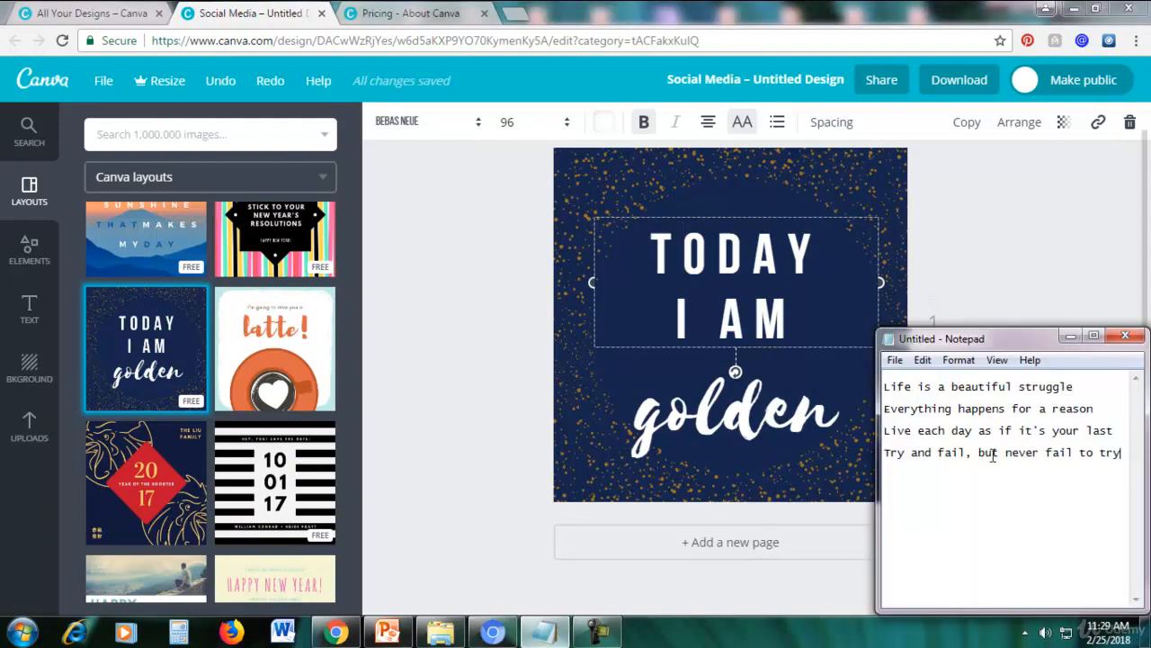
left_click_drag(884, 386, 1074, 387)
right_click(911, 385)
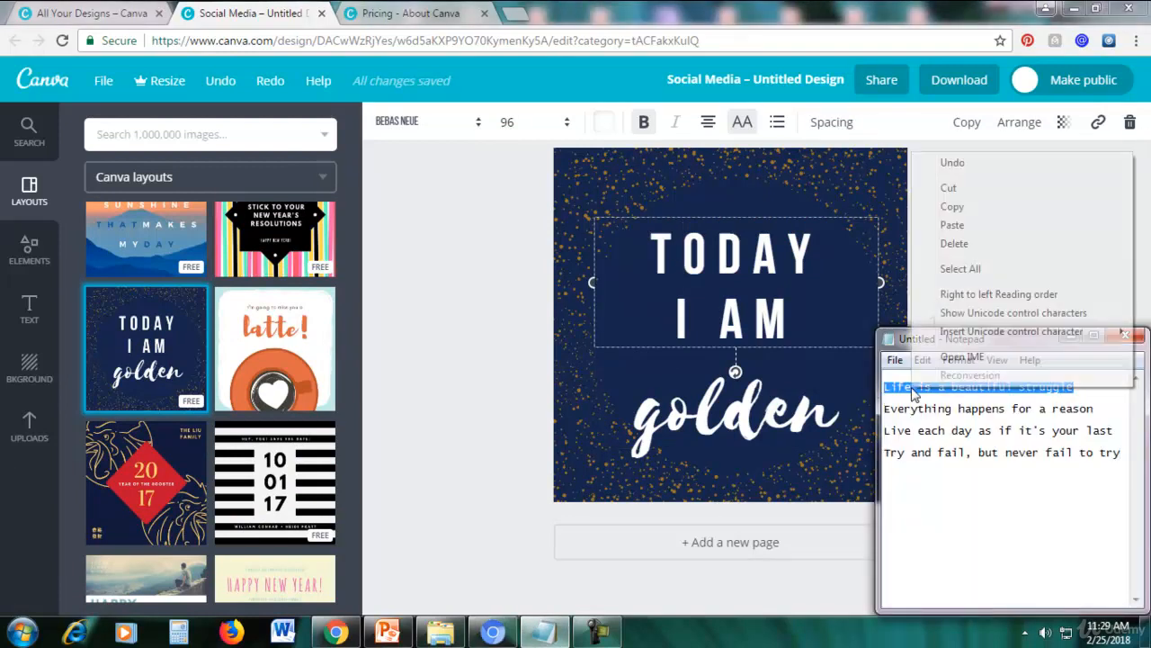
left_click(952, 206)
left_click(1071, 337)
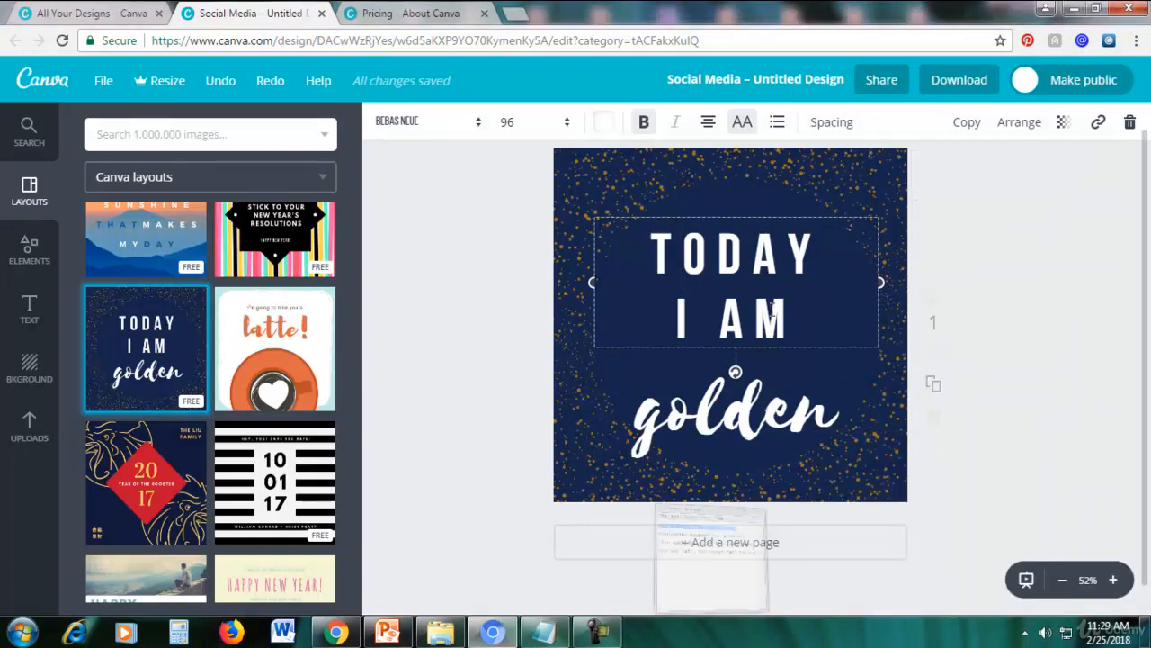
left_click_drag(797, 334, 629, 249)
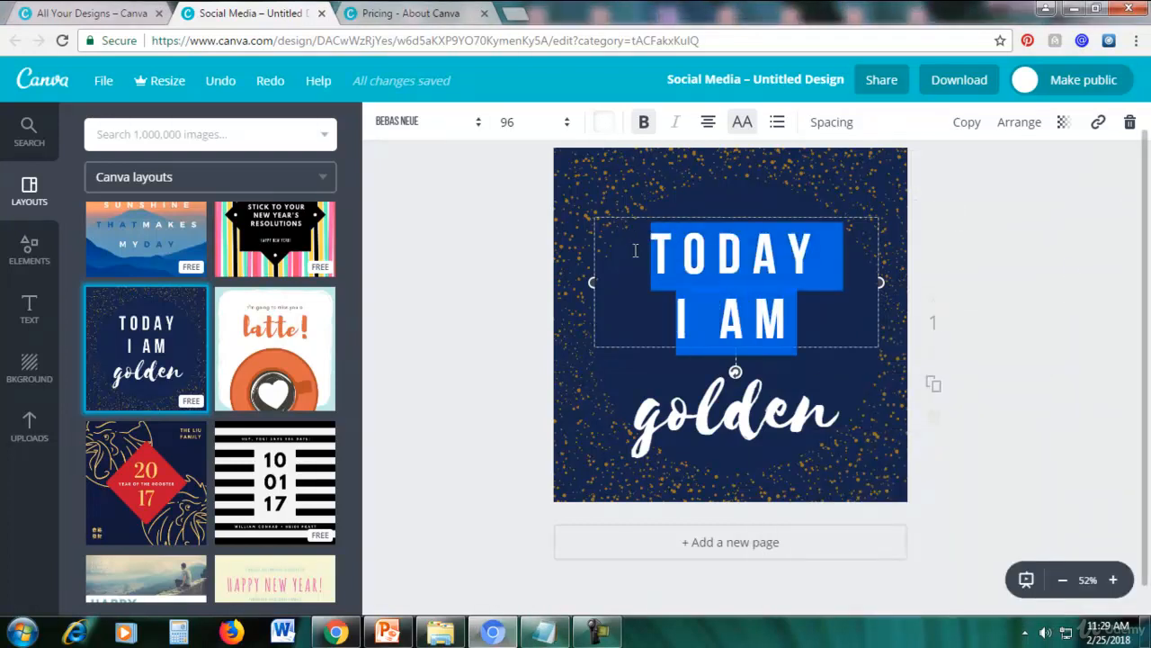
key("ctrl+v")
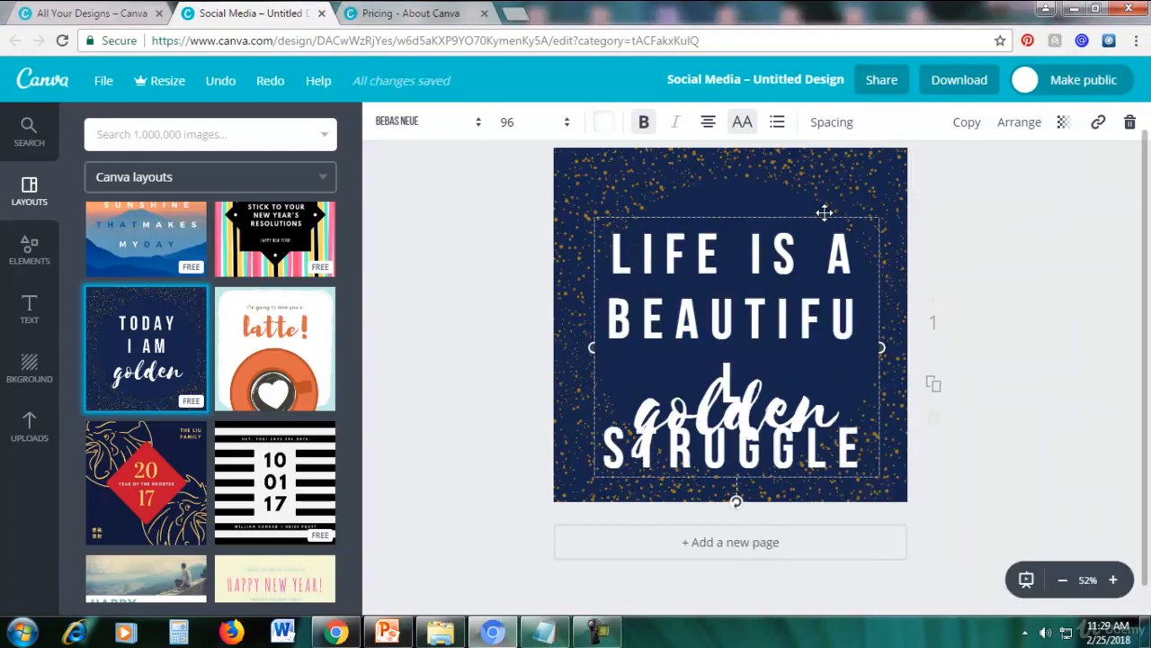
Move the quote text up, clear of the word "golden", and delete the "golden" text element.
left_click_drag(824, 212, 874, 137)
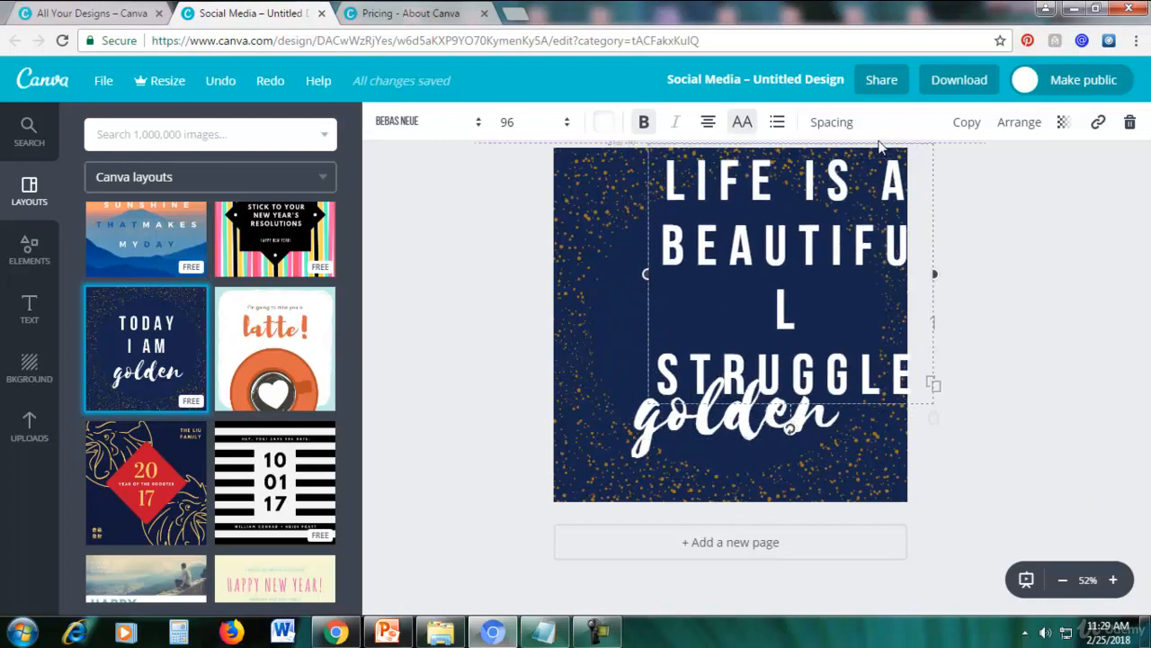
left_click_drag(689, 467, 684, 465)
left_click(686, 465)
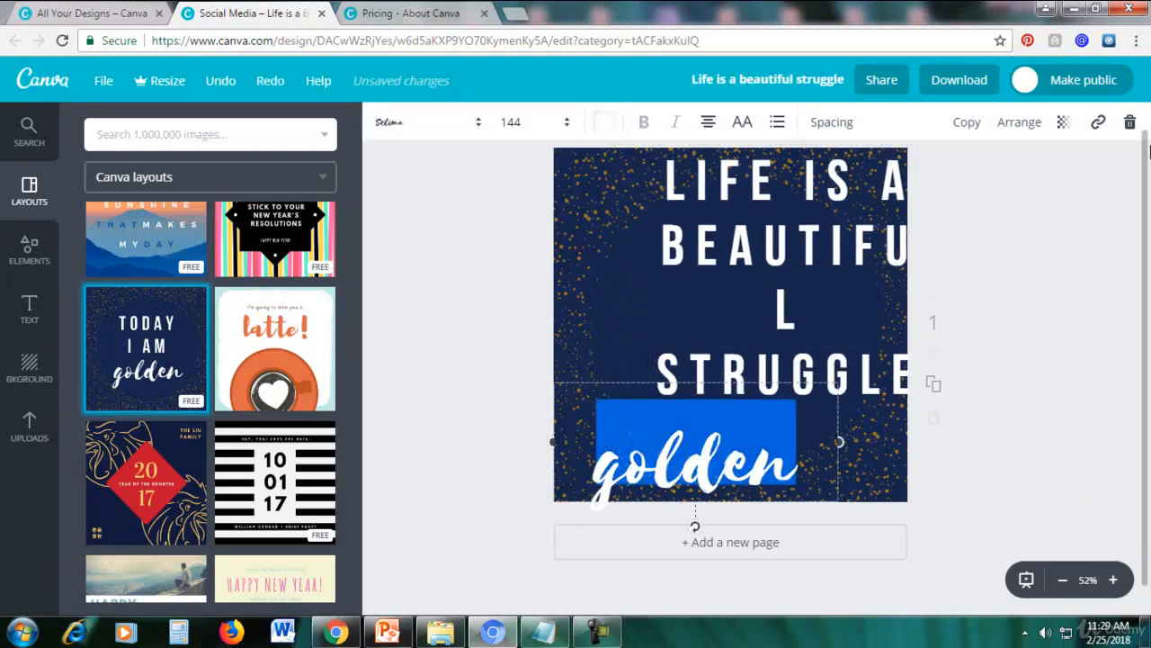
left_click(1130, 126)
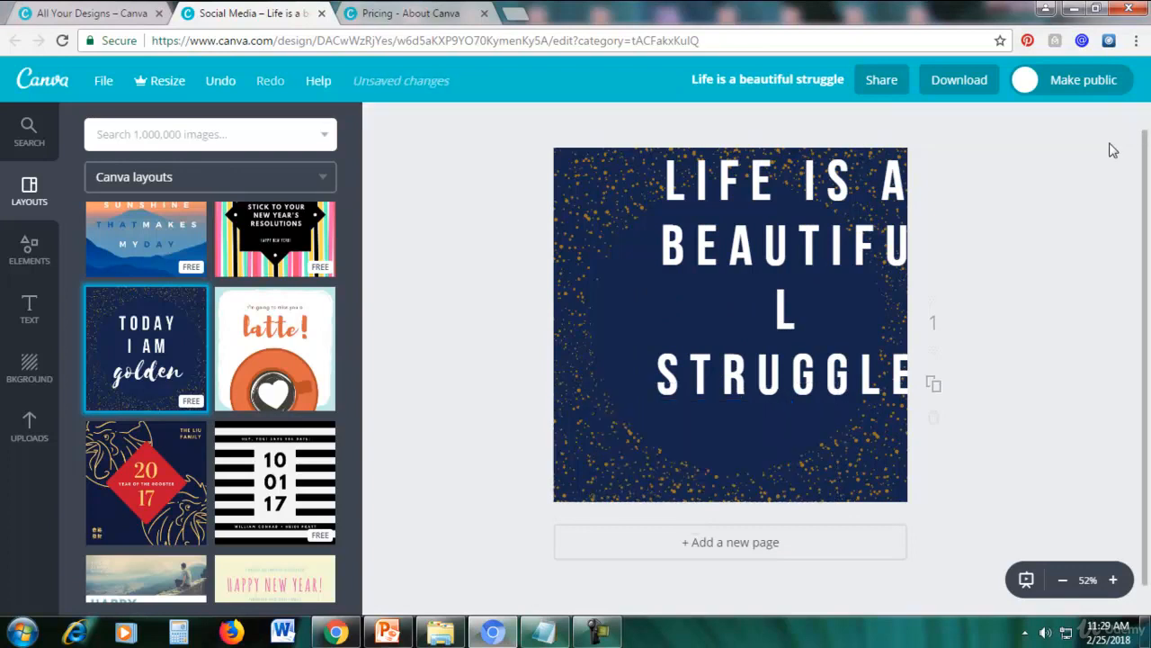
Move the quote back inside the navy circle and set its font size to 72.
left_click_drag(797, 226, 747, 282)
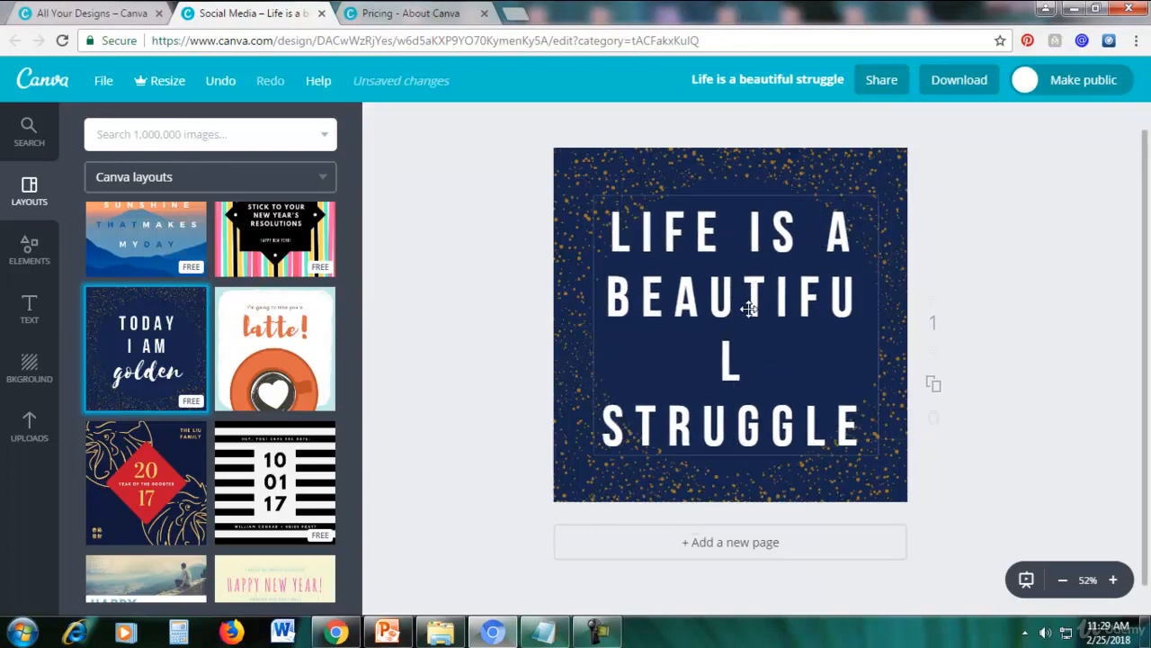
left_click(612, 226)
left_click_drag(628, 232, 865, 432)
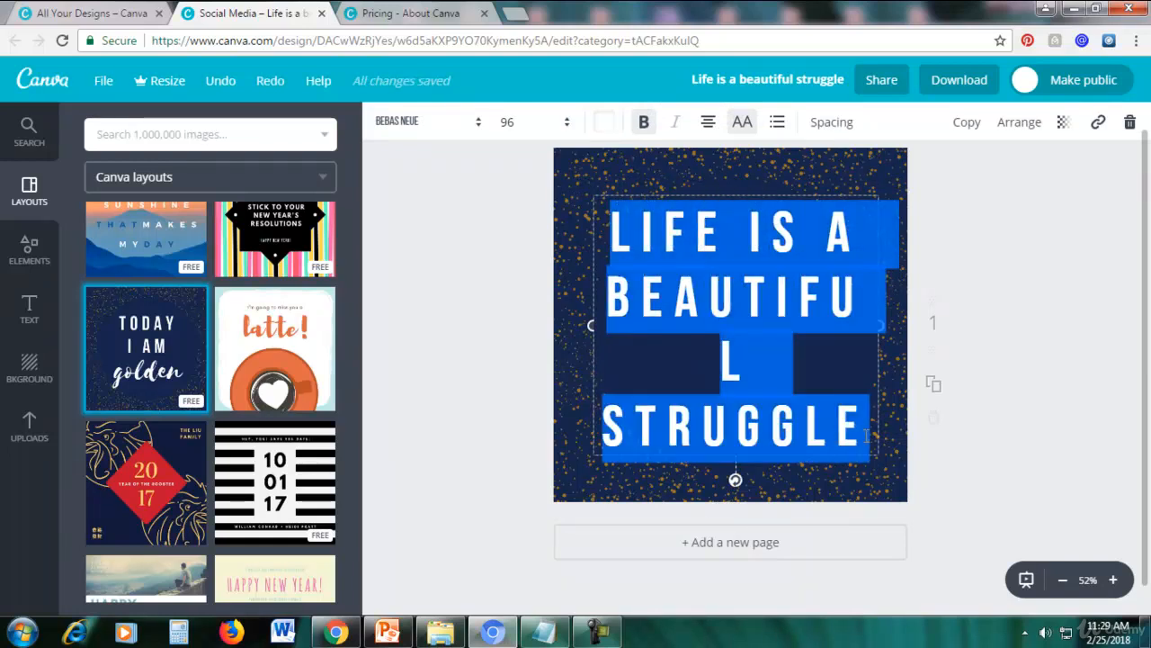
left_click(516, 123)
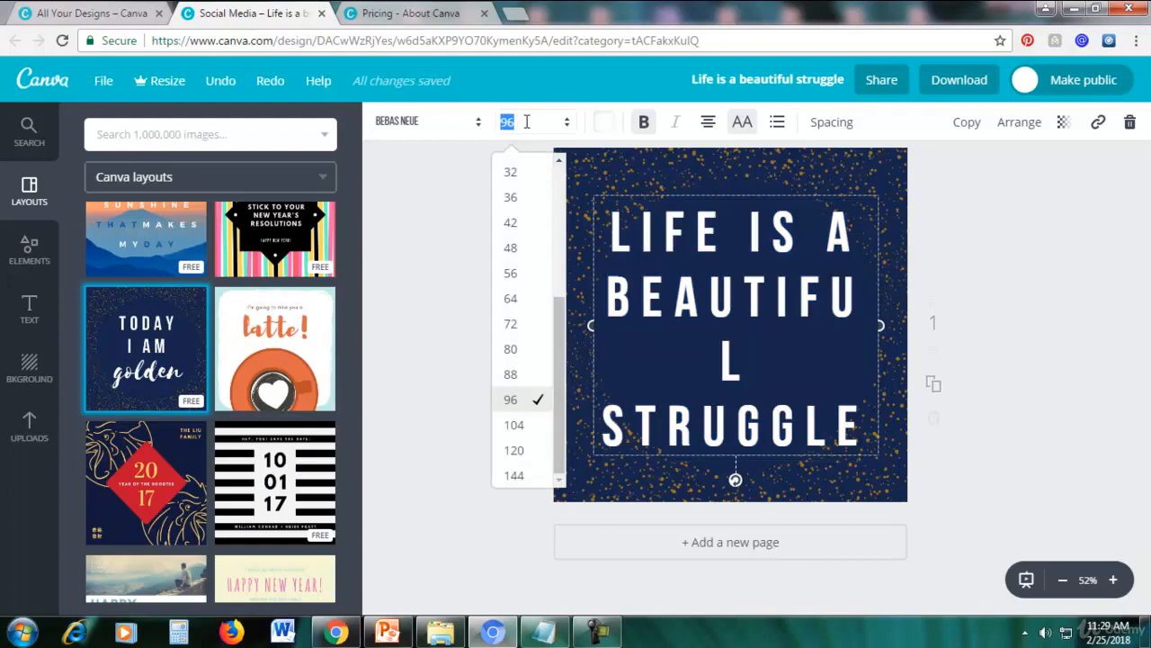
left_click(525, 327)
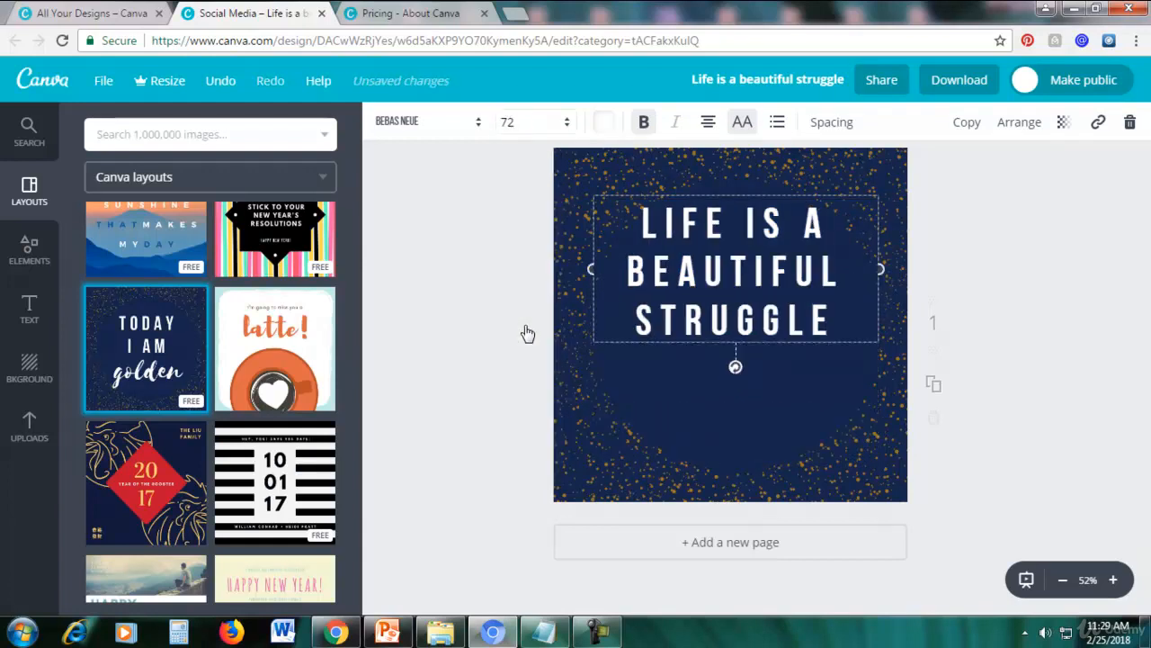
Move the quote text down to the vertical centre of the navy circle and deselect it.
left_click_drag(712, 194, 711, 257)
left_click(1101, 244)
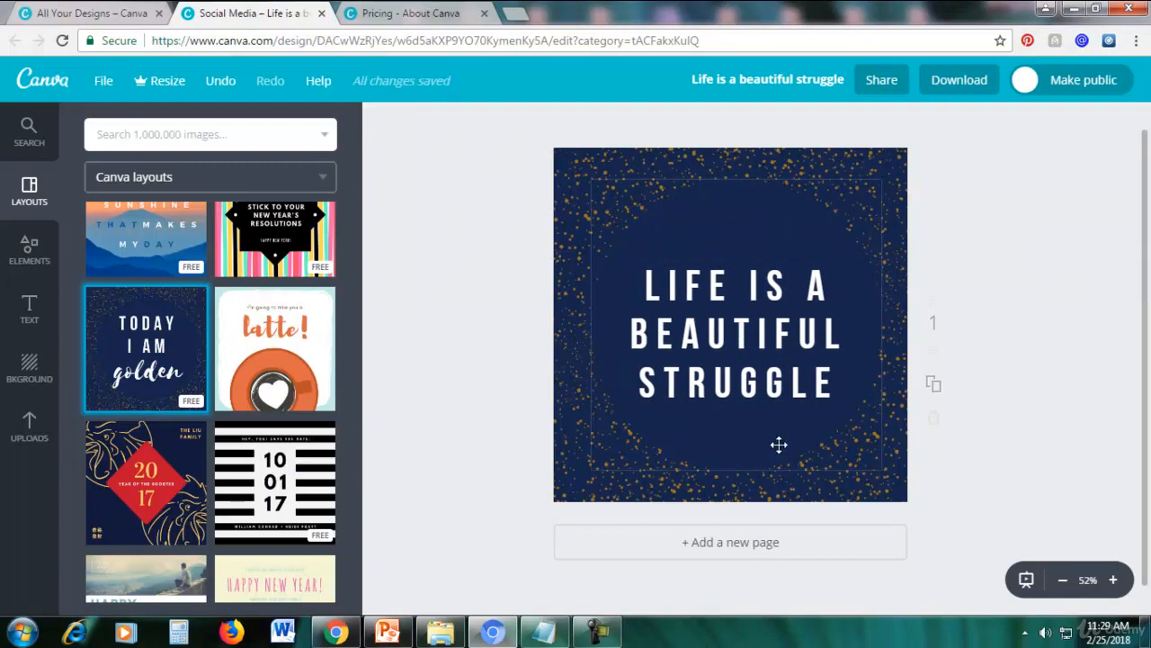
Select the gold speckle pattern and recolour it with the default palette's yellow, pink and finally light blue.
left_click(735, 445)
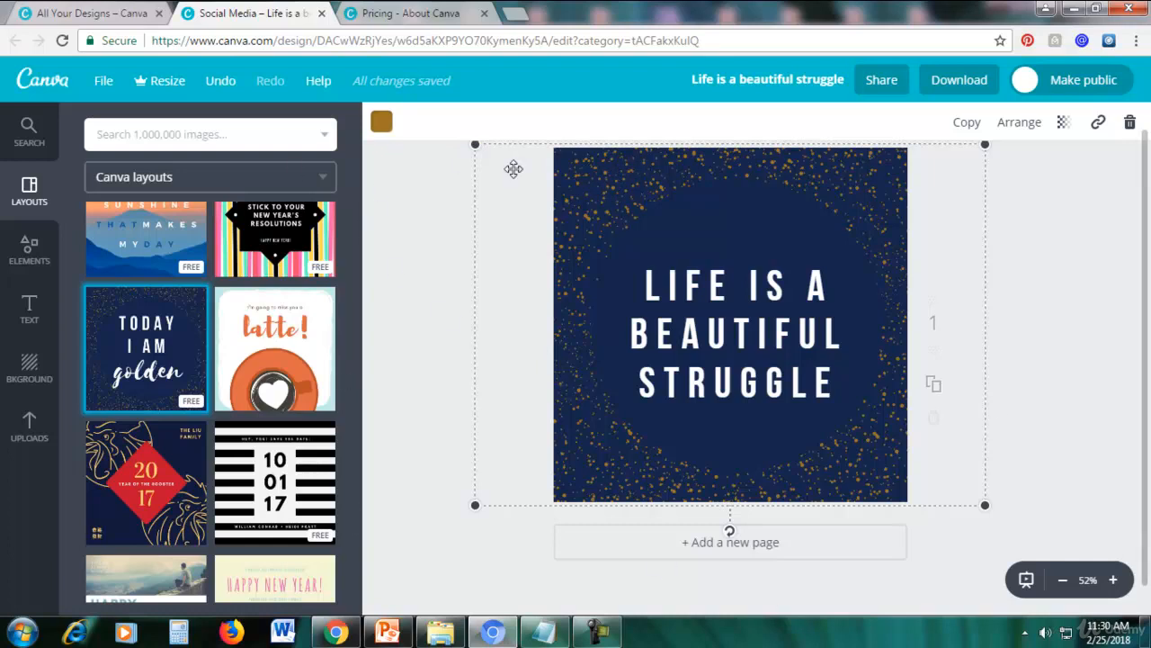
left_click(382, 123)
left_click(458, 273)
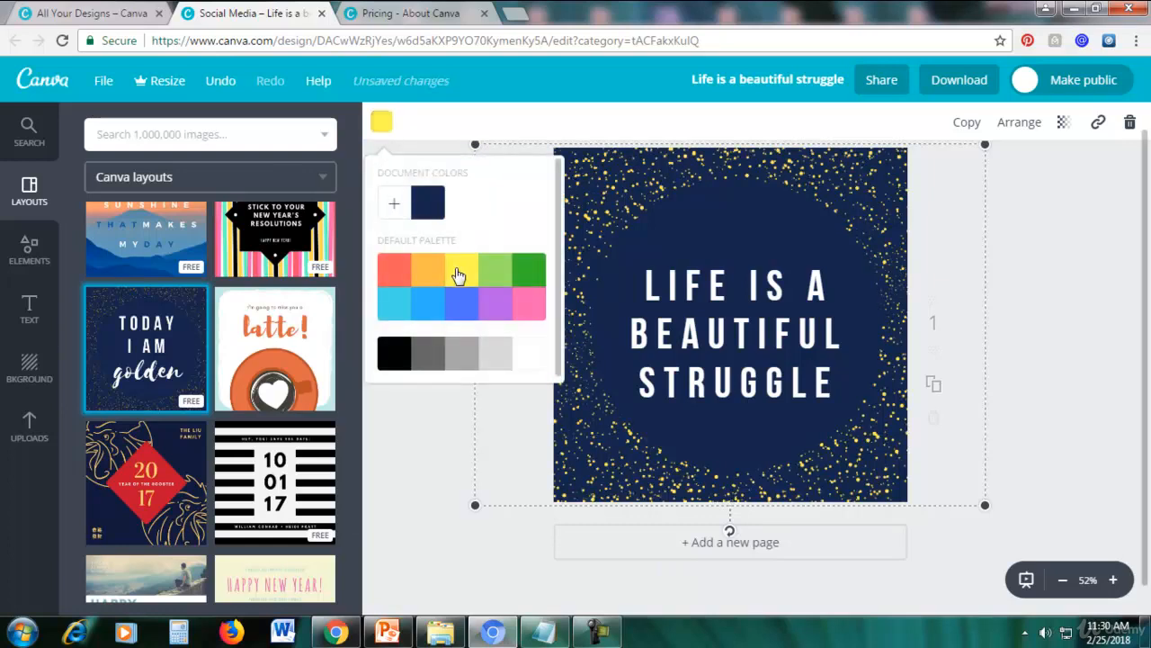
left_click(535, 310)
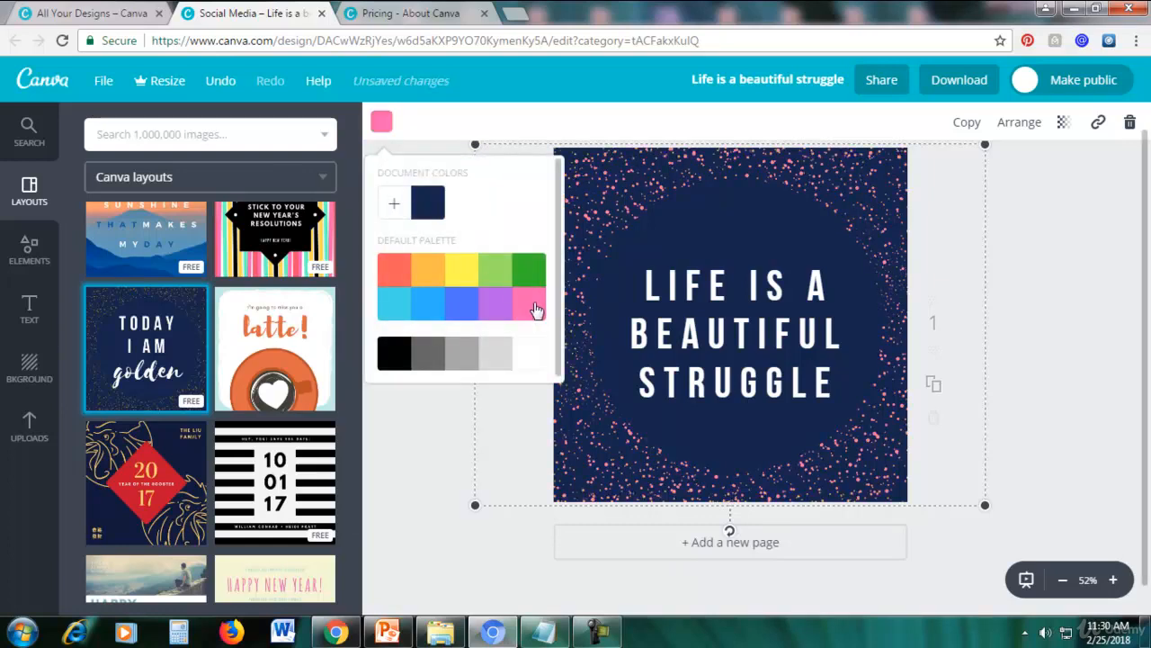
left_click(395, 310)
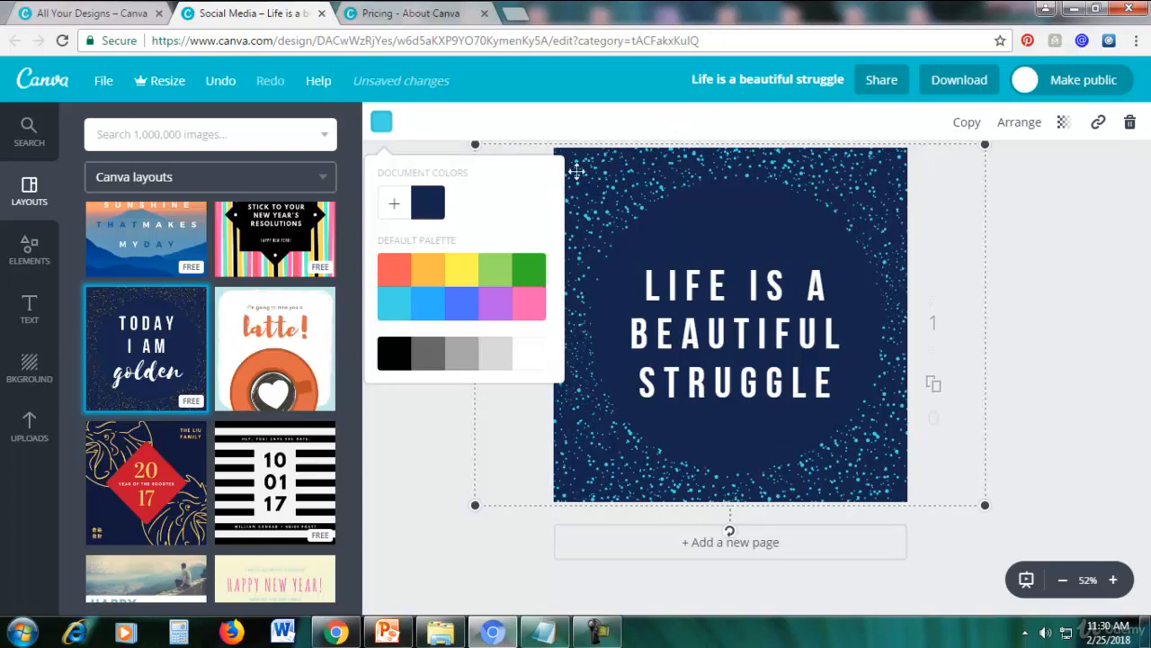
Mix a custom pale green, bee6af, for the speckle pattern on the colour wheel and select its colour code.
left_click(396, 205)
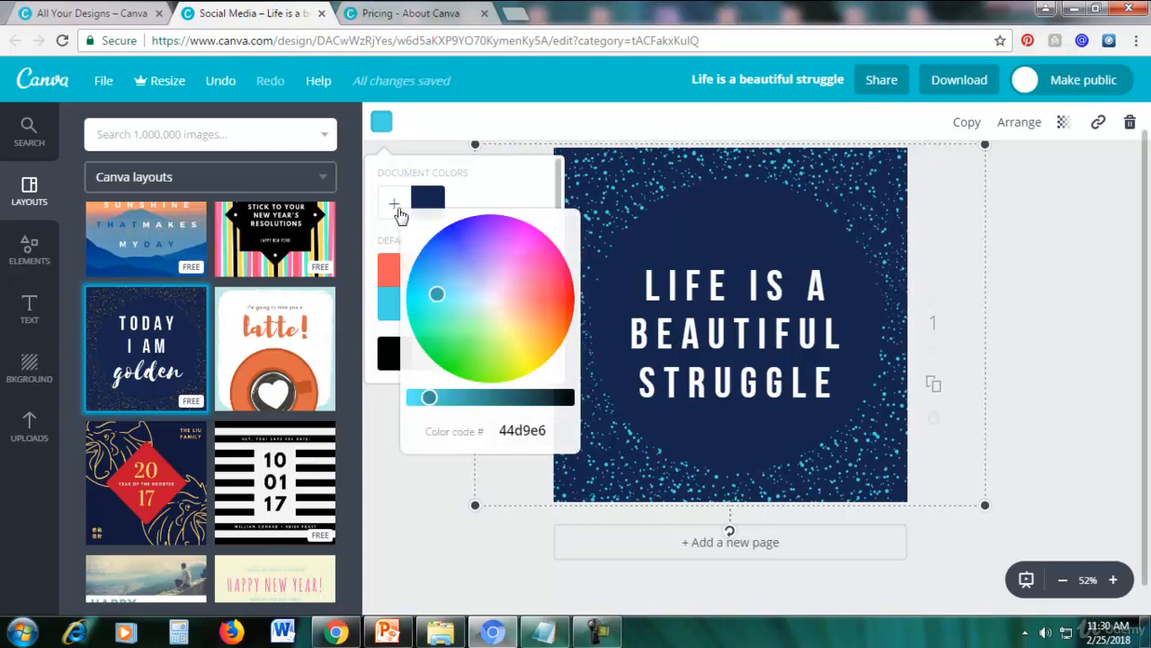
left_click_drag(436, 293, 485, 316)
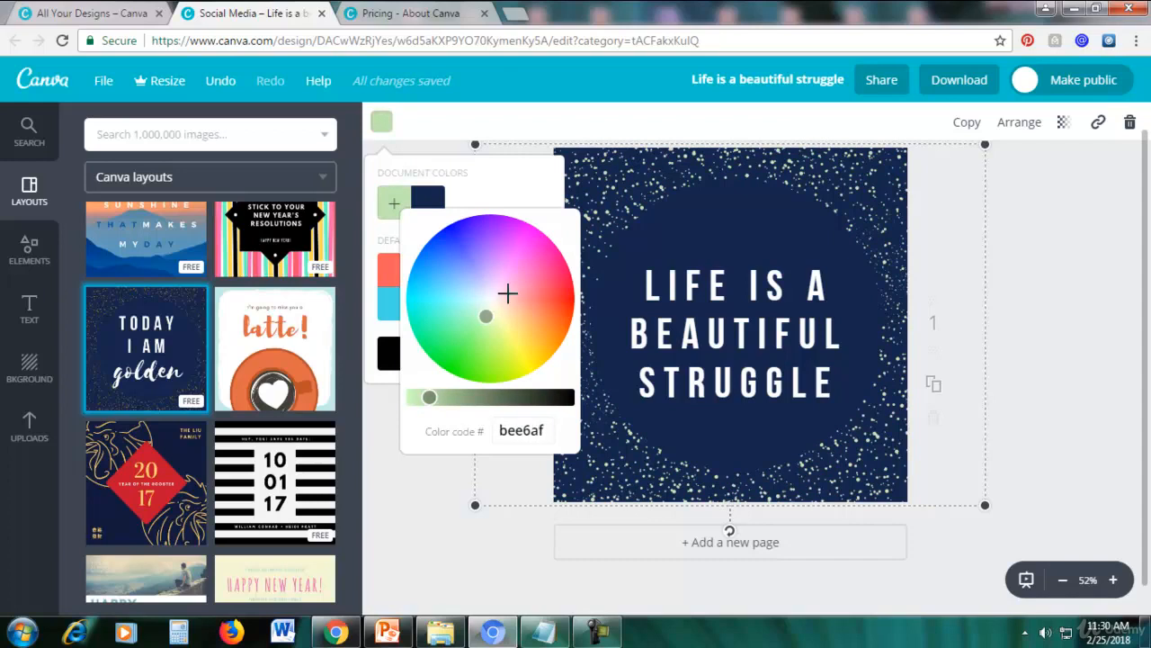
left_click(514, 431)
double_click(516, 430)
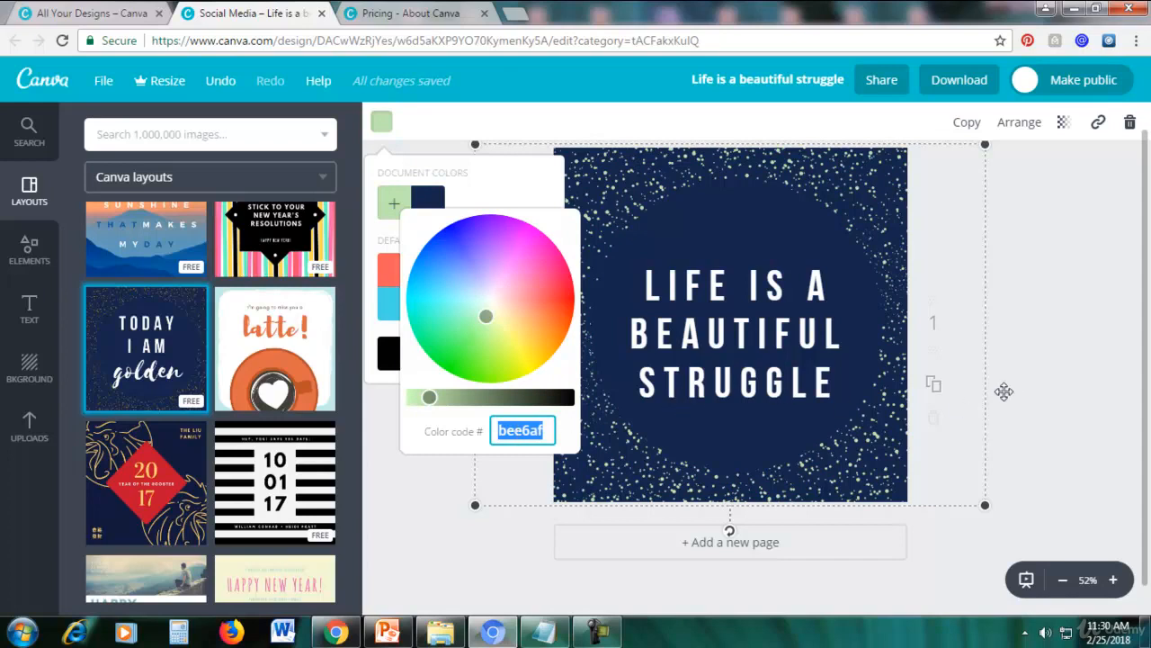
left_click(1062, 378)
Search Google for "color picker" in a new browser tab and open the W3Schools HTML Color Picker page.
left_click(514, 13)
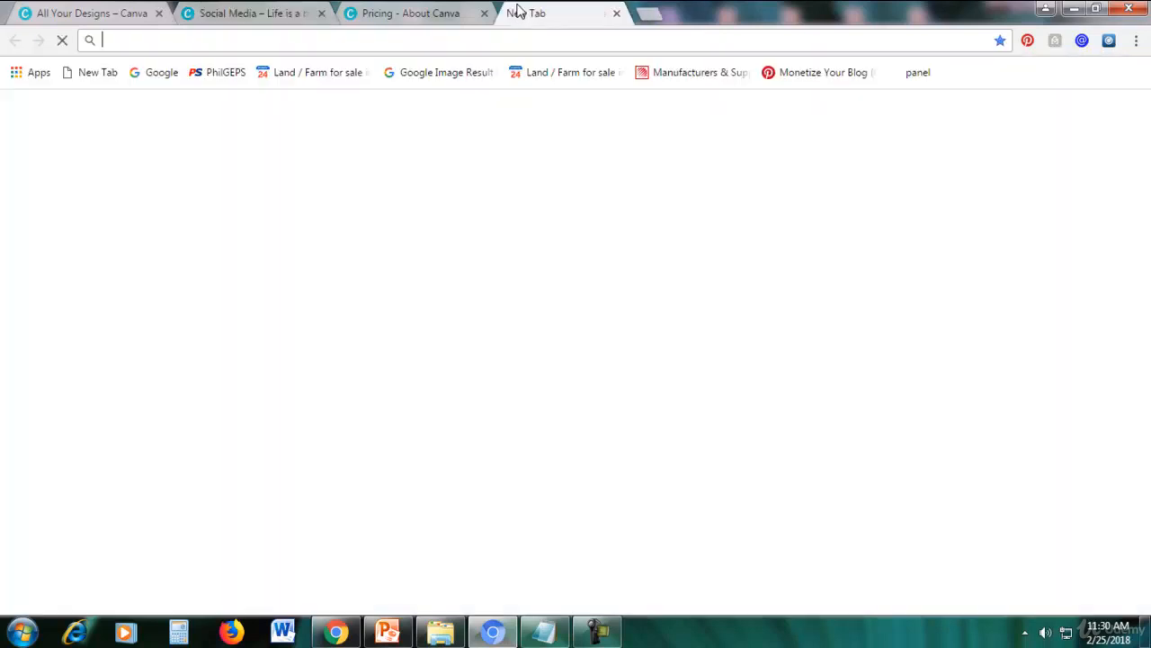
type("google.com")
key("Return")
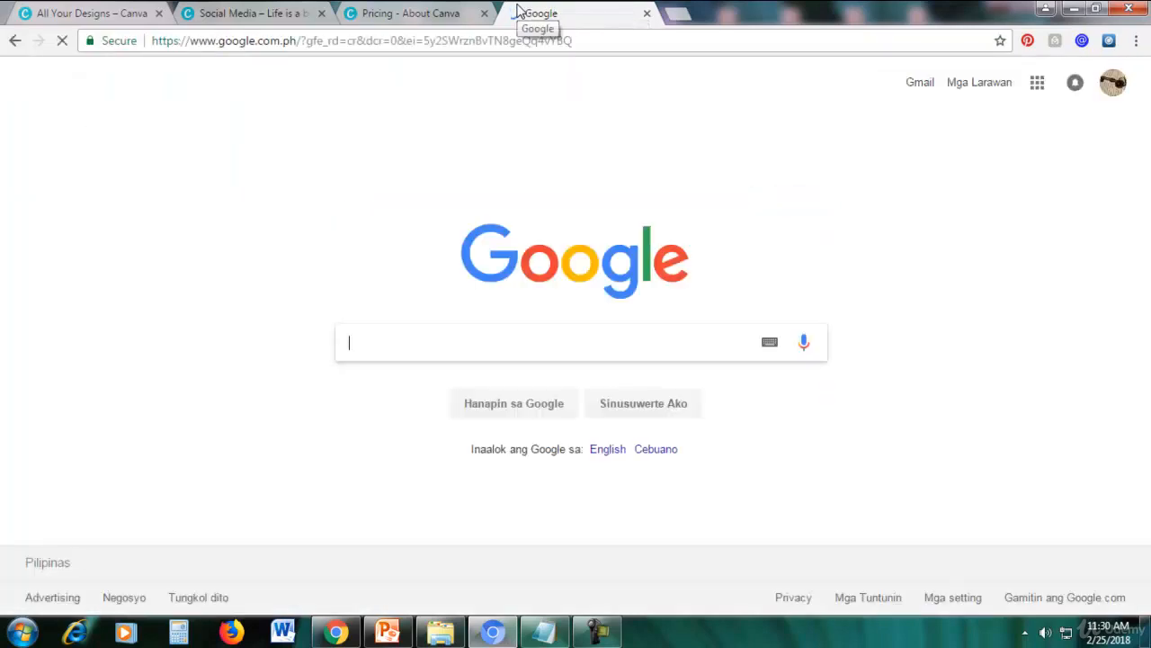
type("color picker")
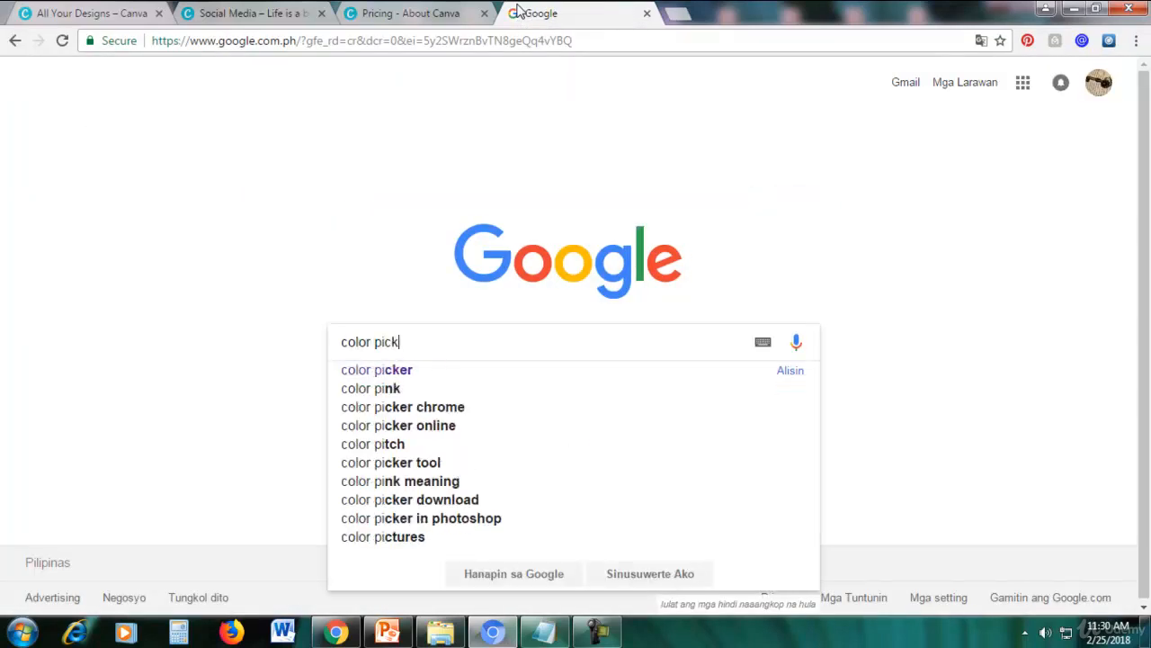
key("Return")
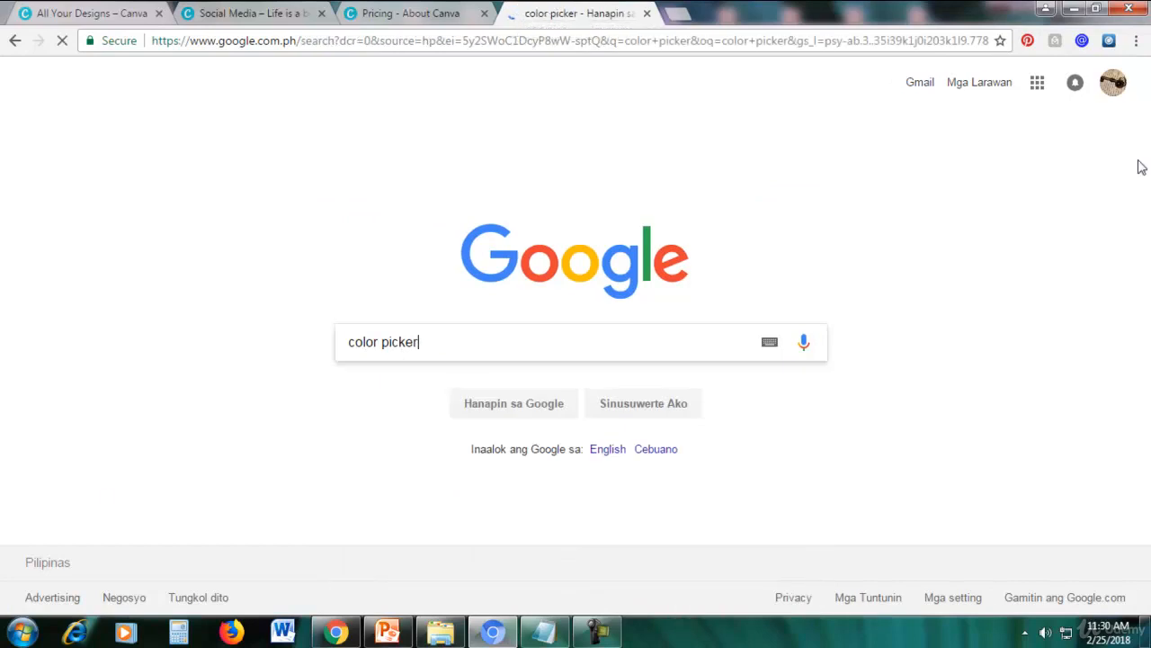
scroll(797, 343, "down", 3)
scroll(771, 260, "up", 3)
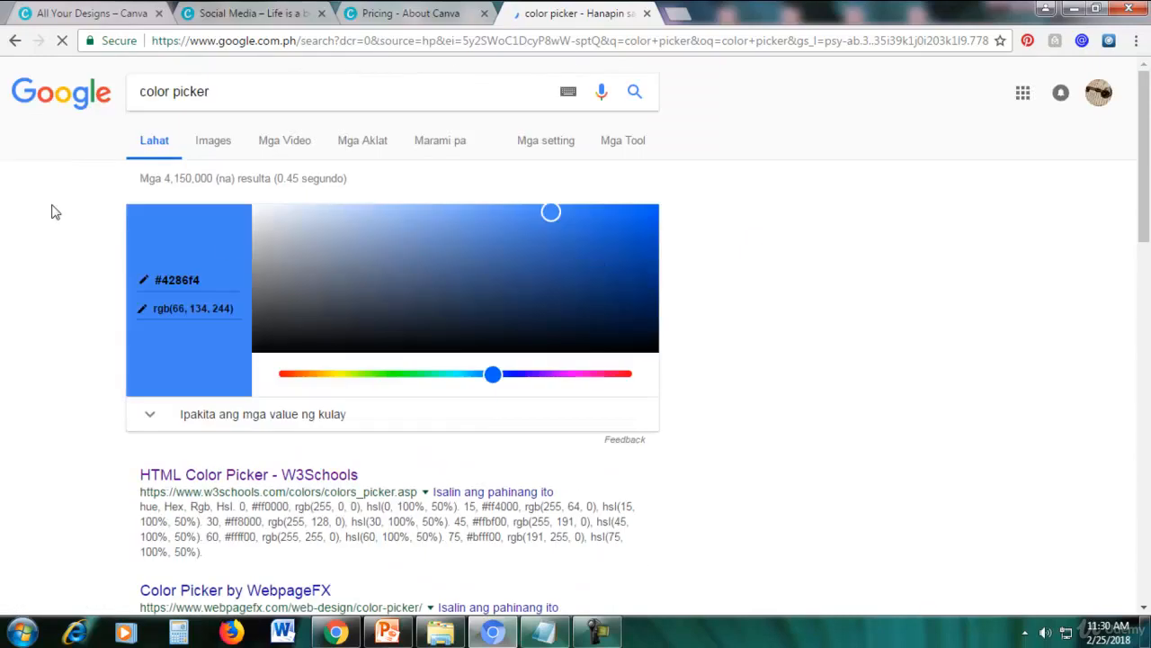
scroll(61, 363, "down", 2)
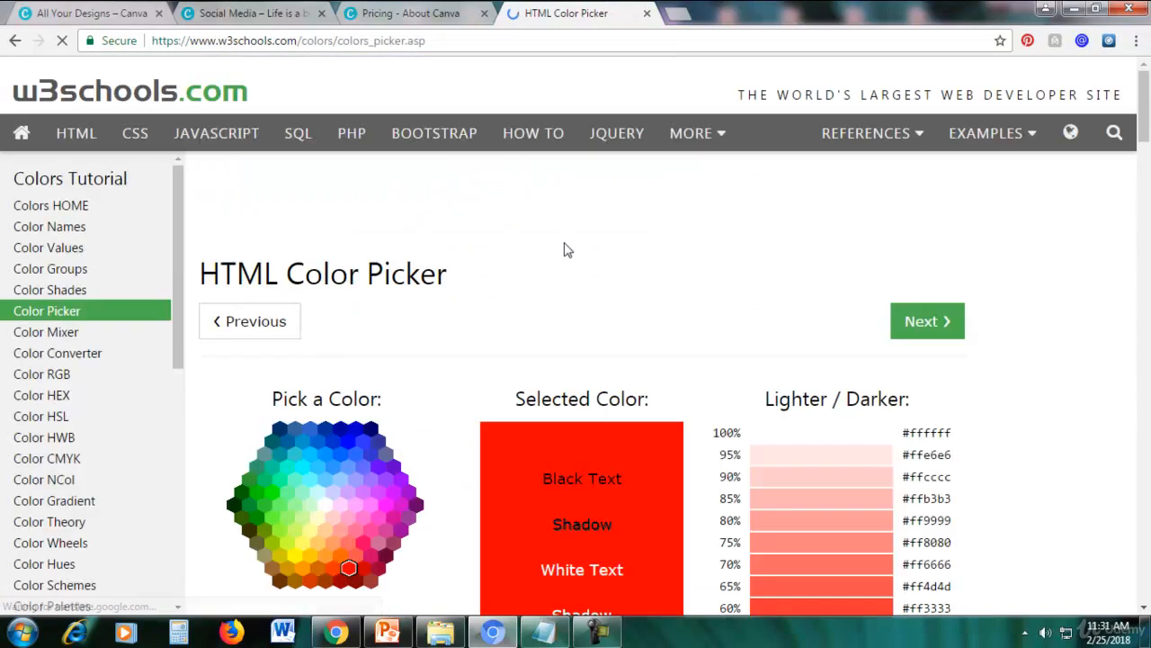
scroll(563, 245, "down", 2)
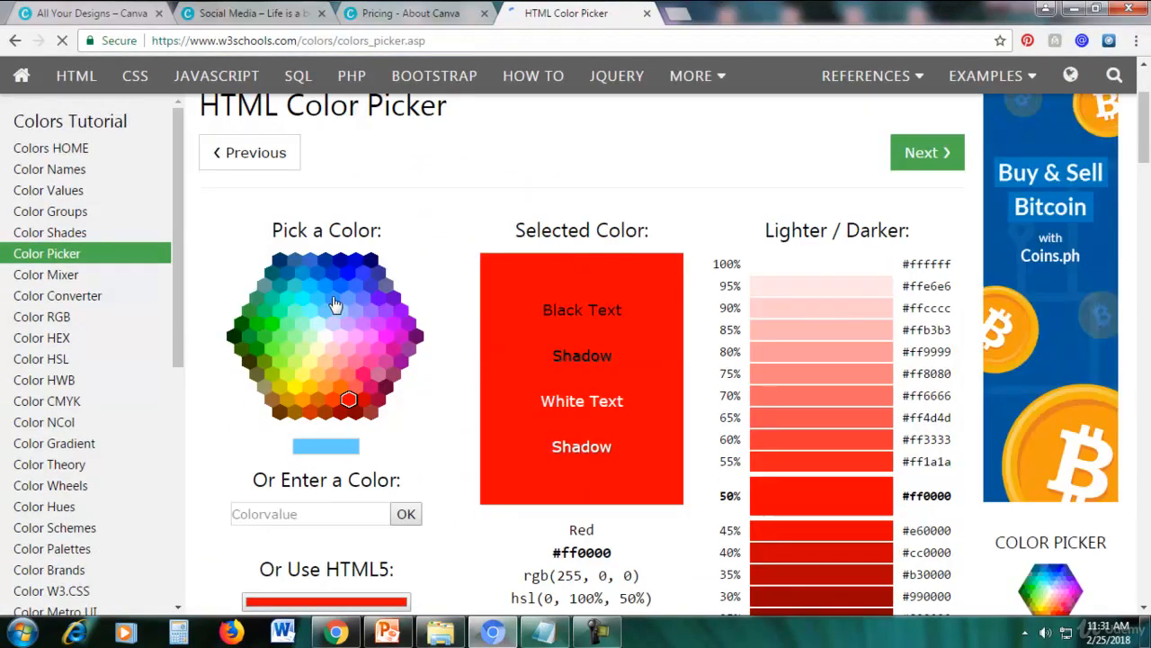
Return to the Canva design and mix a custom golden yellow, e6b326, for the speckle pattern on the colour wheel.
left_click(401, 11)
left_click(293, 12)
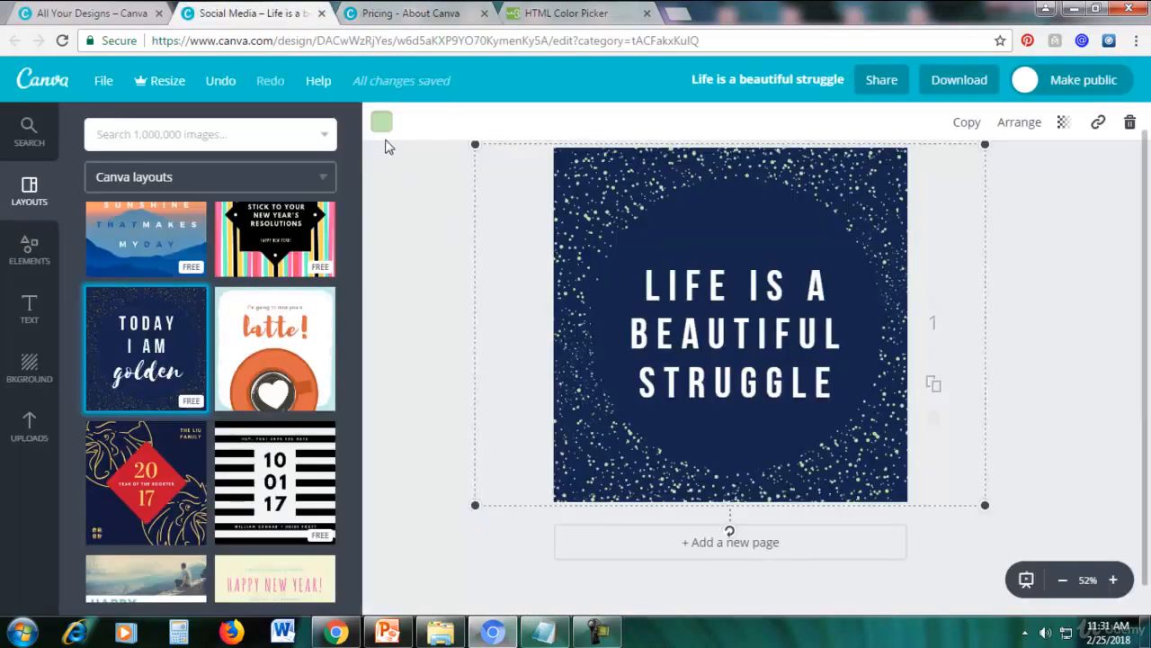
left_click(382, 122)
left_click(396, 205)
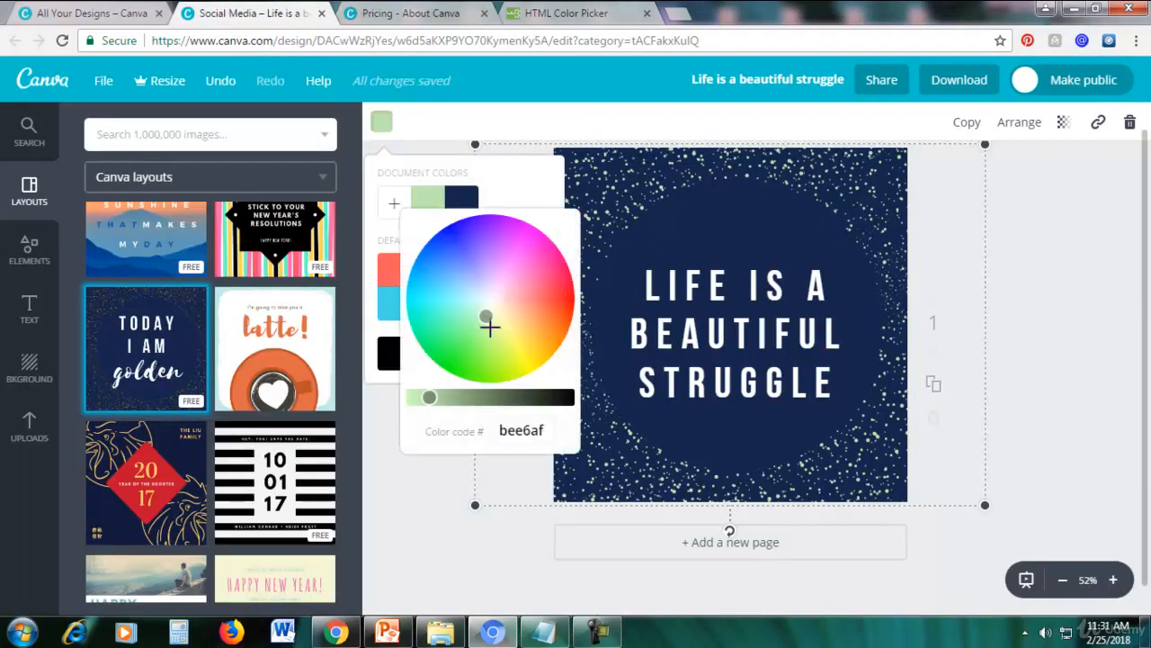
mouse_move(486, 317)
left_mouse_down()
mouse_move(463, 281)
mouse_move(500, 308)
left_mouse_up()
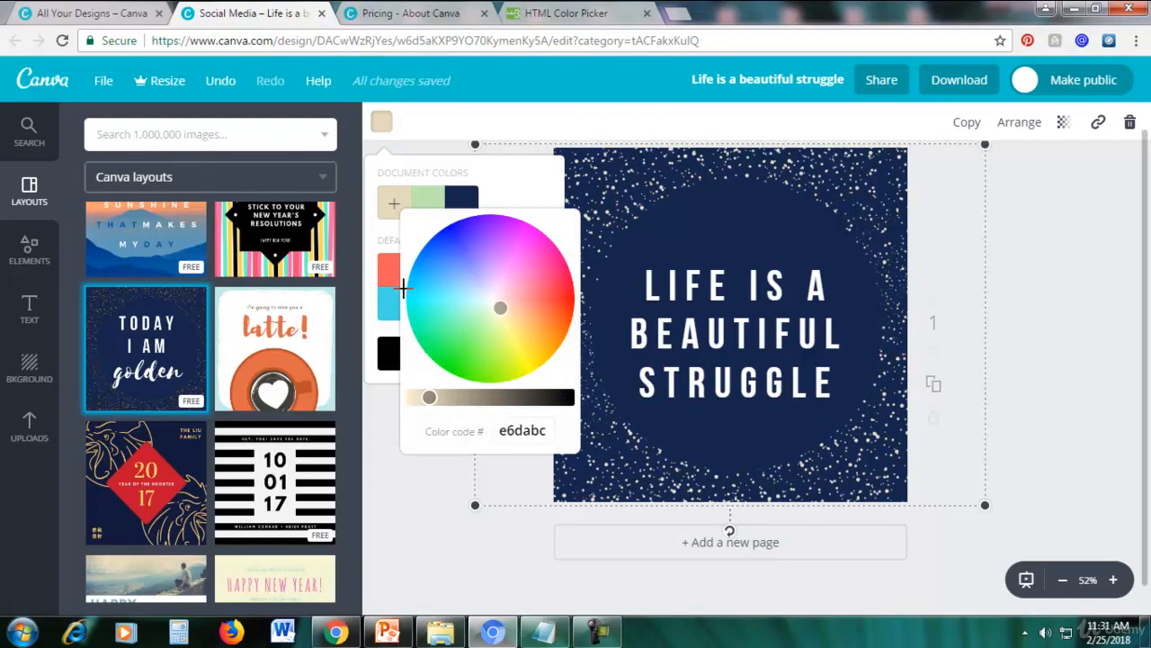
left_click(466, 285)
left_click_drag(471, 276, 535, 342)
Pick the light cyan #66ffff in the W3Schools HTML Color Picker, try #99ccff, return to the cyan and copy its hex code.
left_click(565, 13)
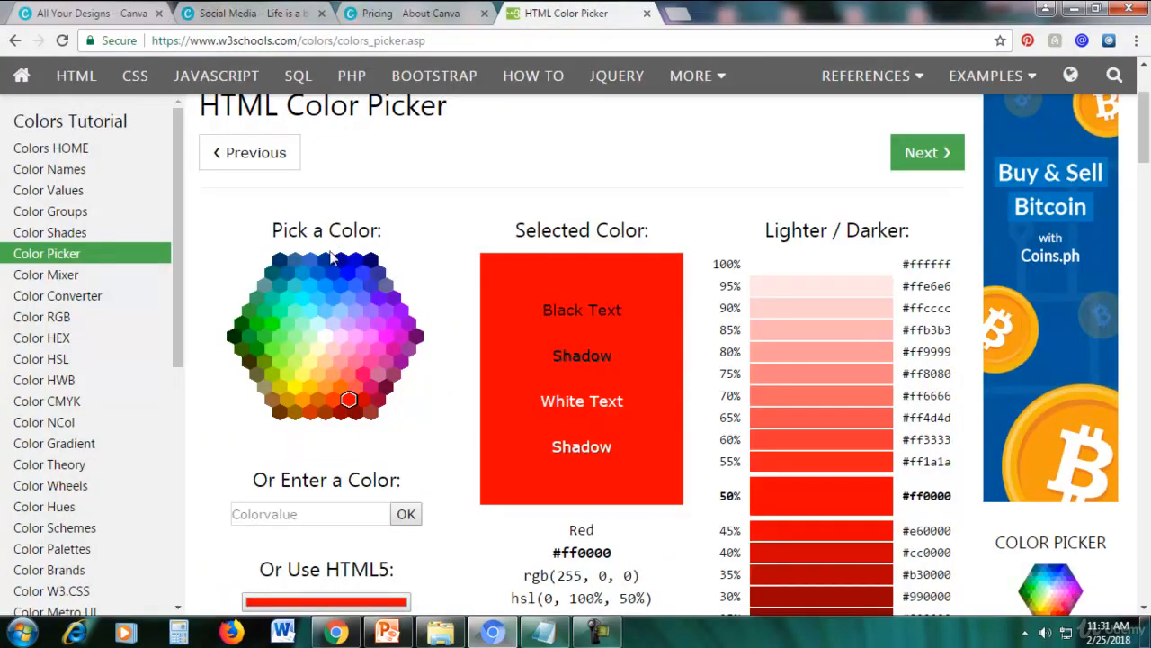
left_click(308, 316)
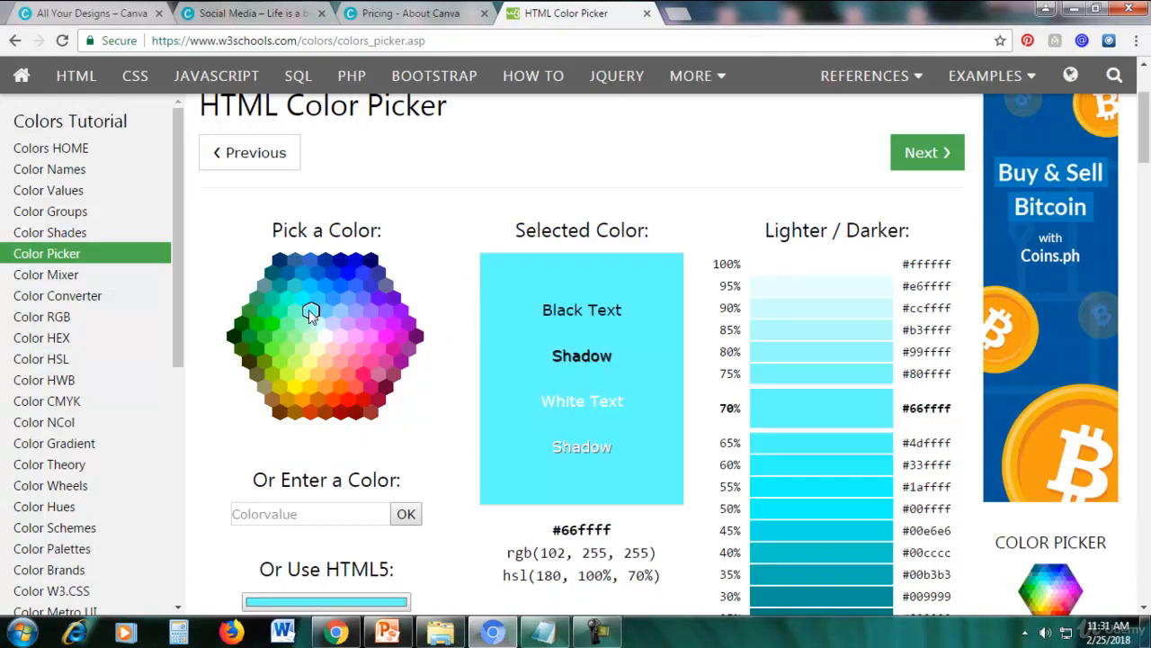
scroll(381, 335, "down", 1)
scroll(382, 336, "down", 1)
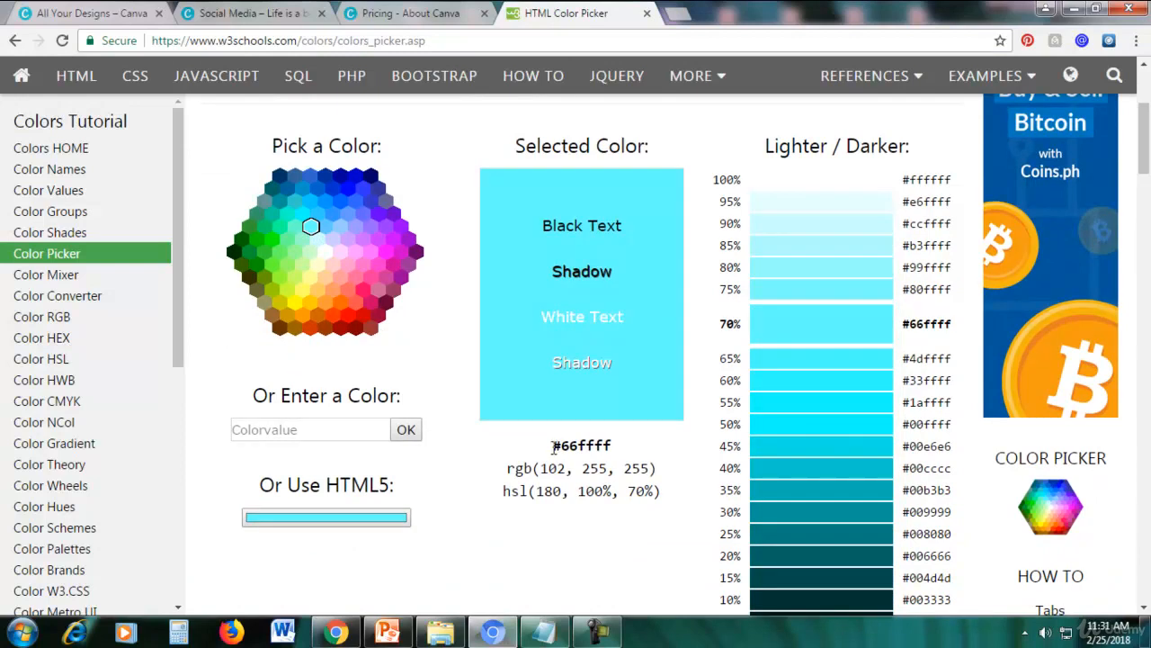
left_click_drag(566, 447, 608, 447)
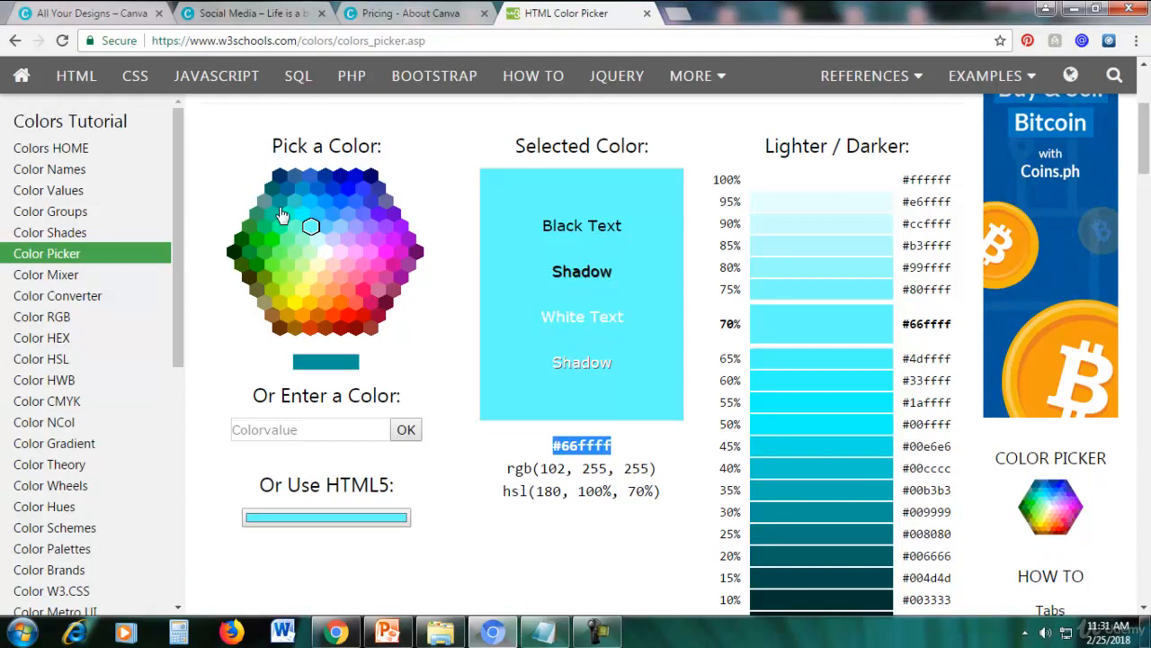
left_click(478, 402)
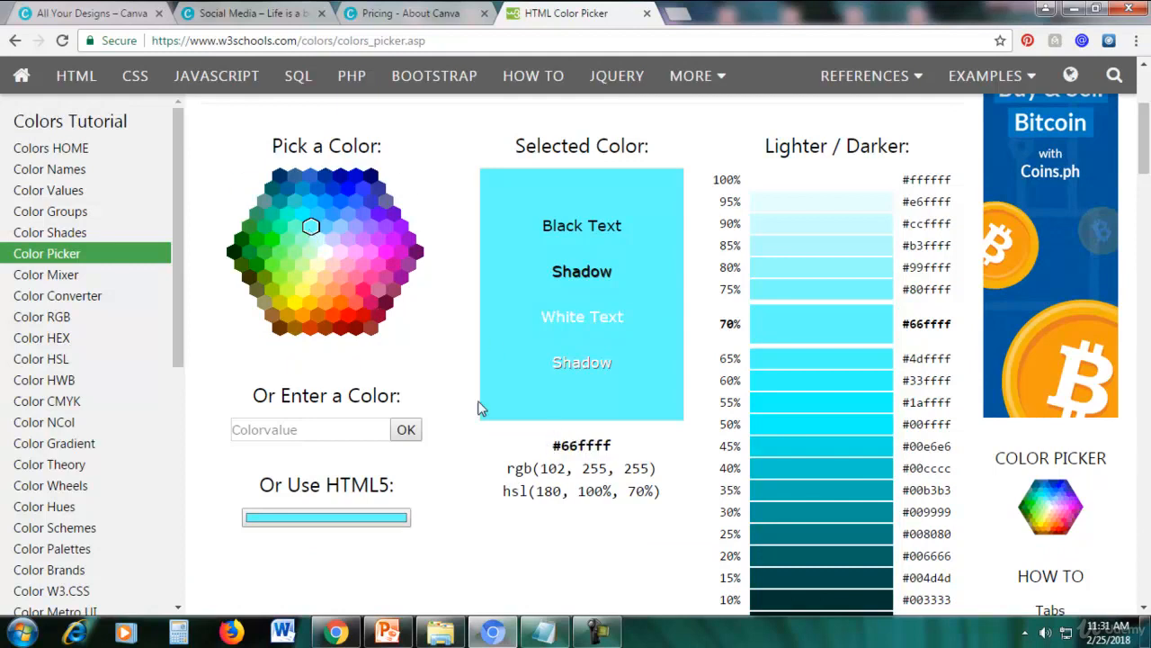
left_click(338, 225)
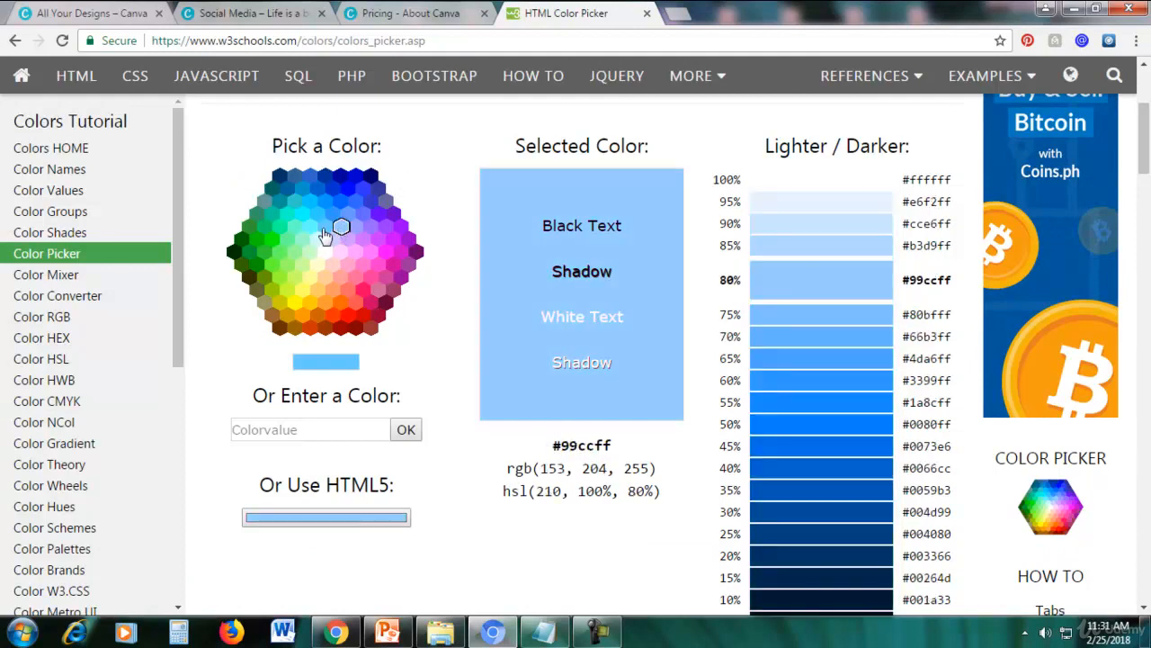
left_click(312, 228)
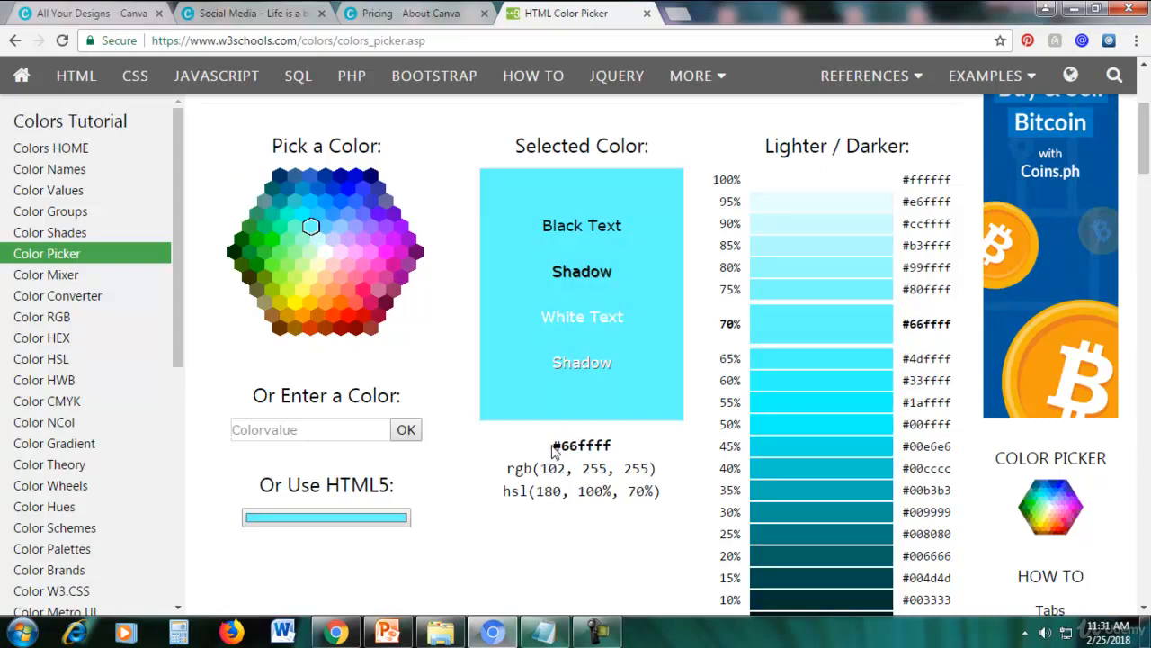
left_click_drag(565, 447, 615, 447)
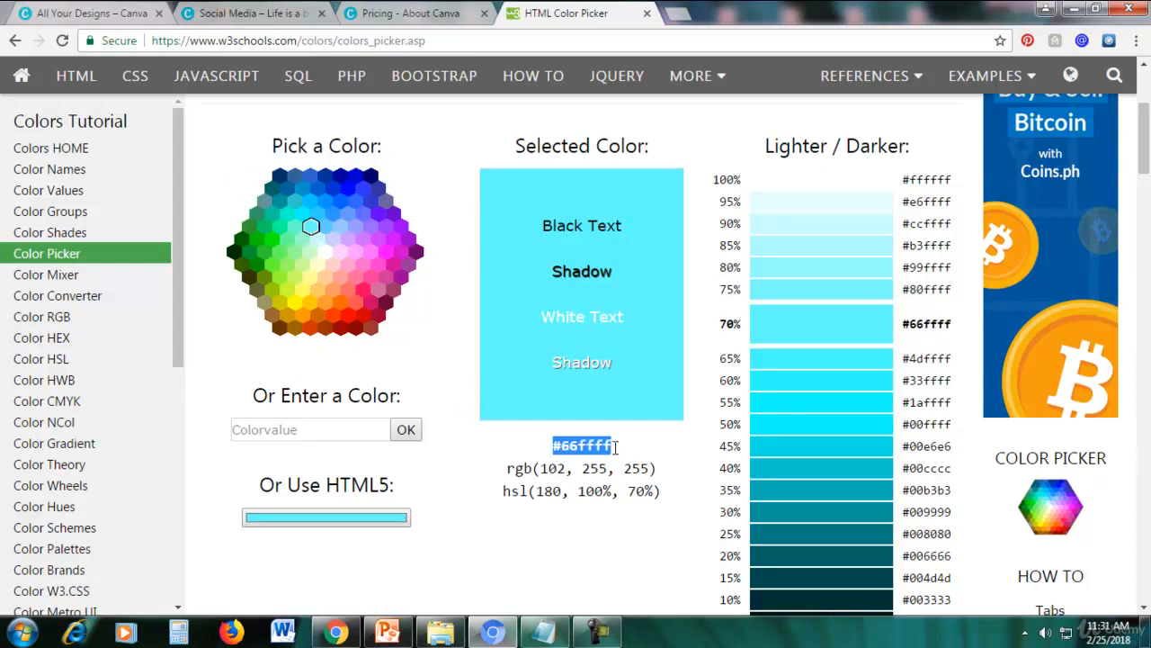
right_click(594, 453)
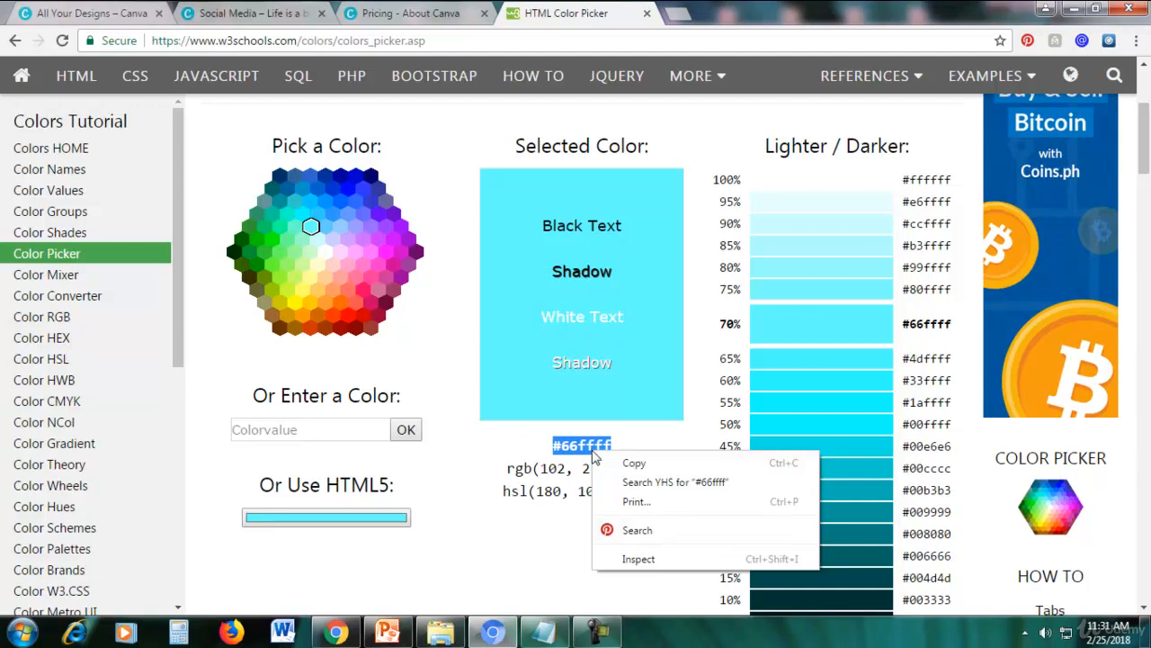
left_click(601, 462)
Back in the Canva design, replace the speckle pattern's colour code with the copied 66ffff.
left_click(258, 11)
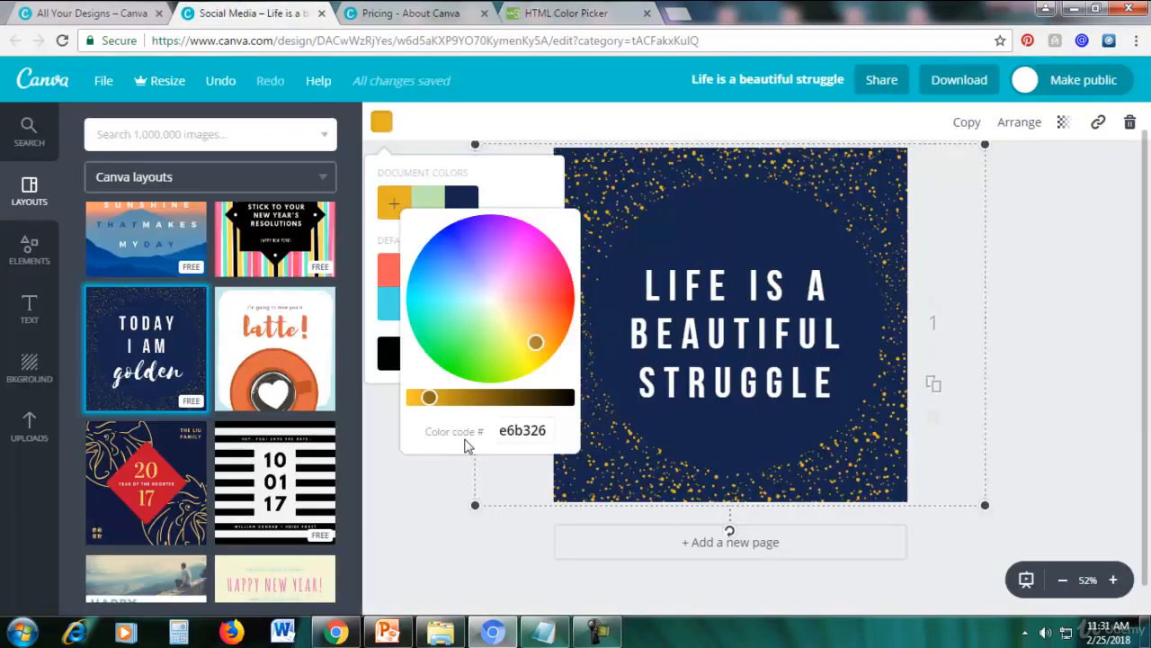
left_click_drag(501, 430, 572, 430)
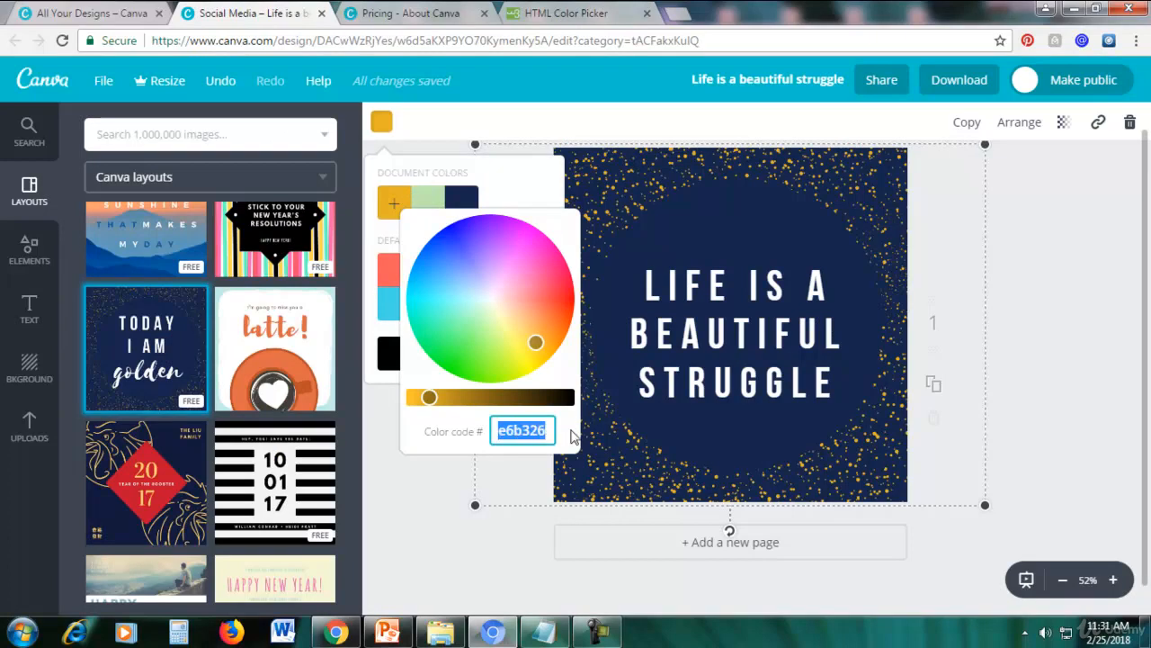
key("ctrl+v")
key("Return")
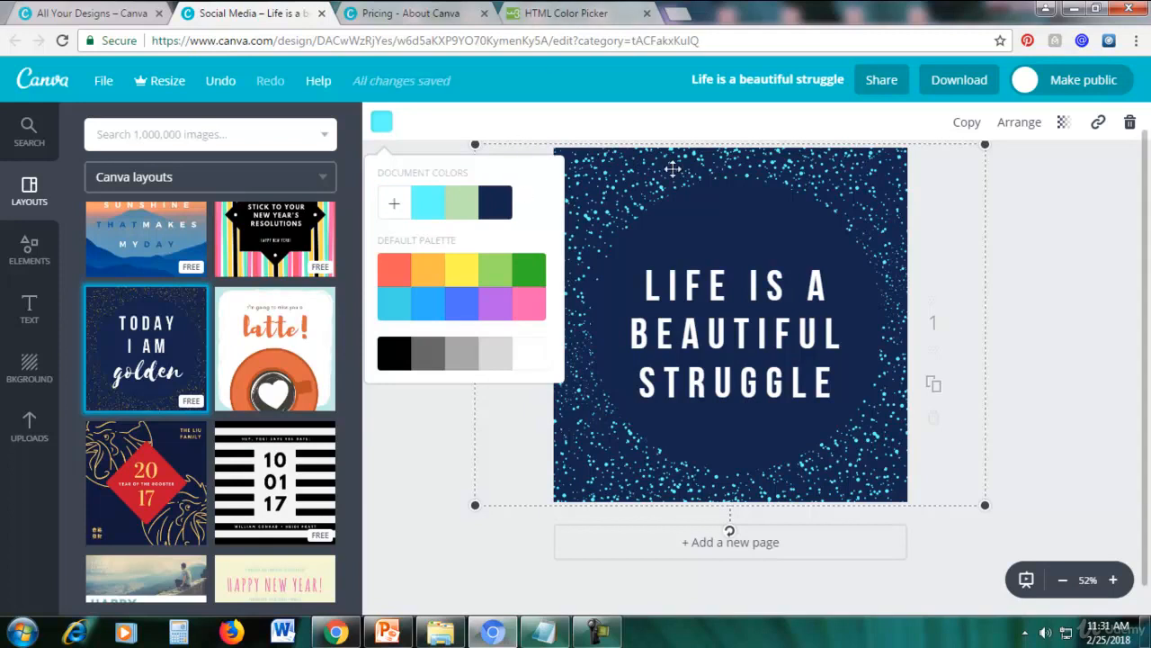
Pick the pink-red #ff0066 in the W3Schools HTML Color Picker and copy its hex code.
left_click(580, 13)
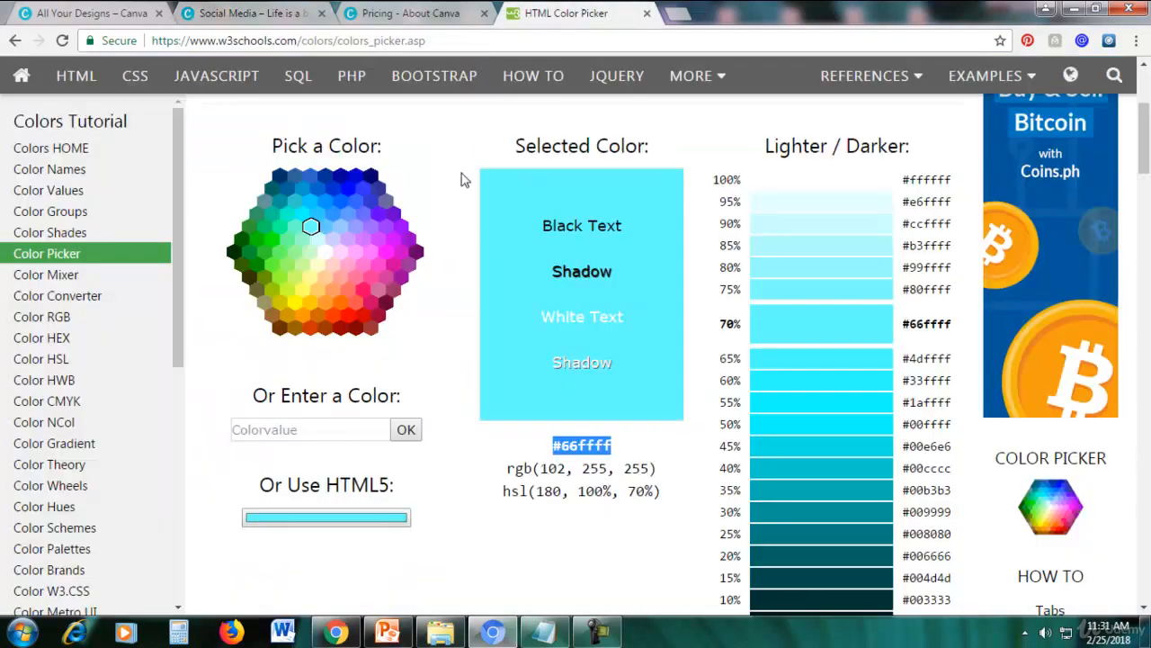
left_click(364, 290)
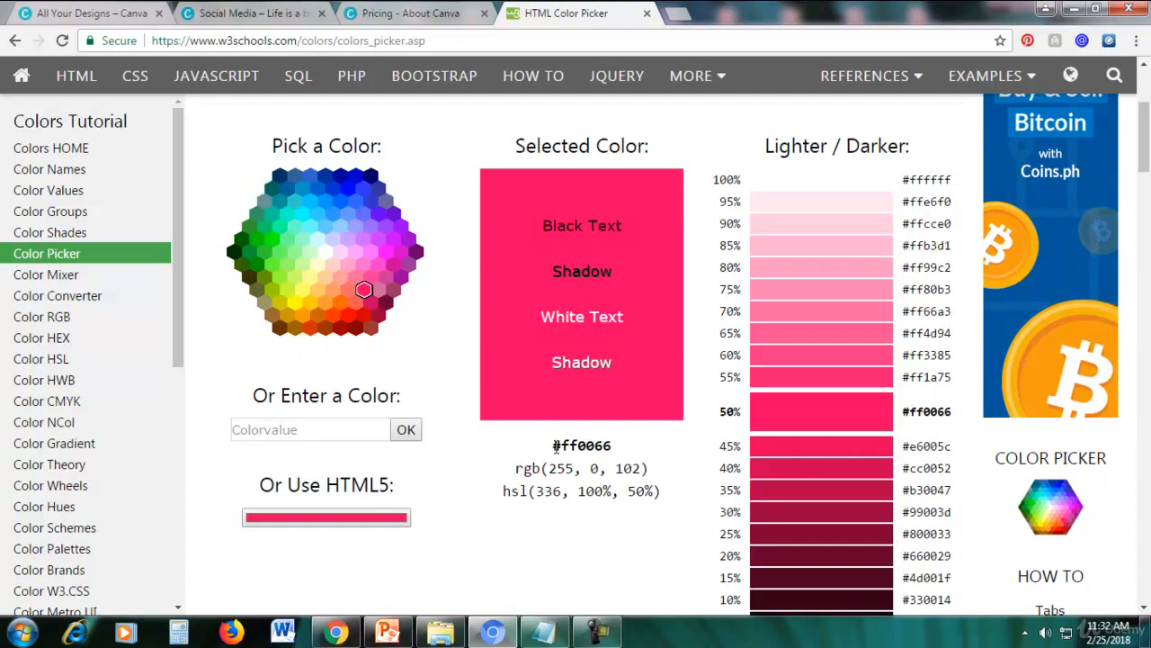
left_click_drag(555, 445, 635, 447)
right_click(596, 447)
left_click(621, 458)
Return to the Canva design and give the speckle pattern a new custom colour using the copied code ff0066.
left_click(285, 20)
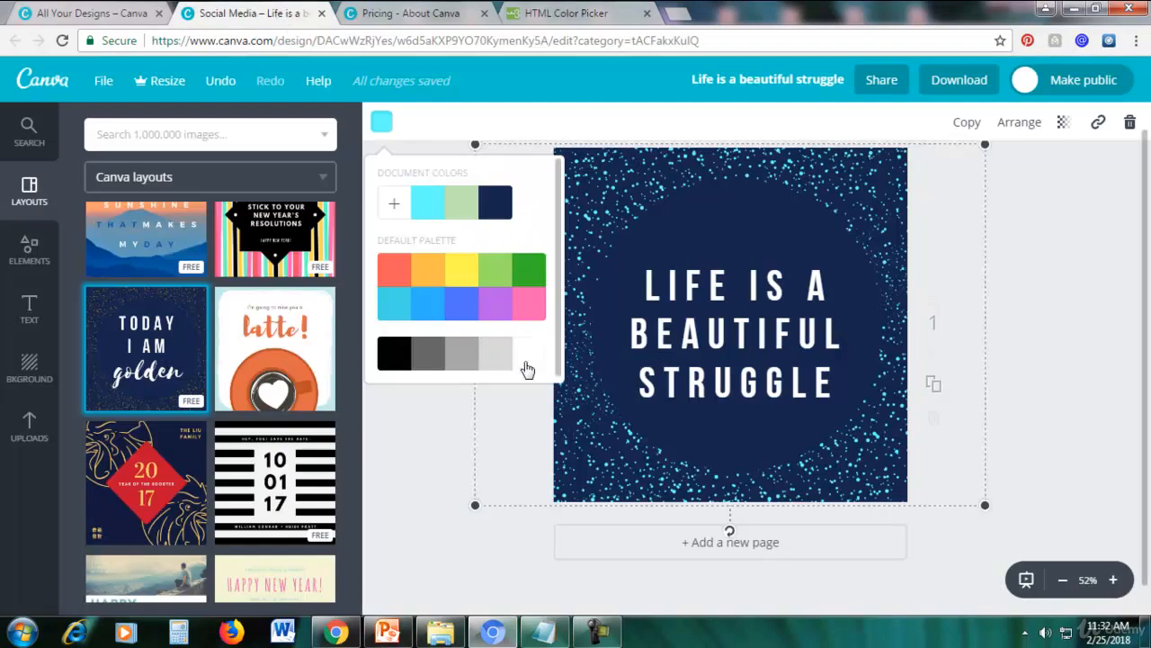
left_click(394, 209)
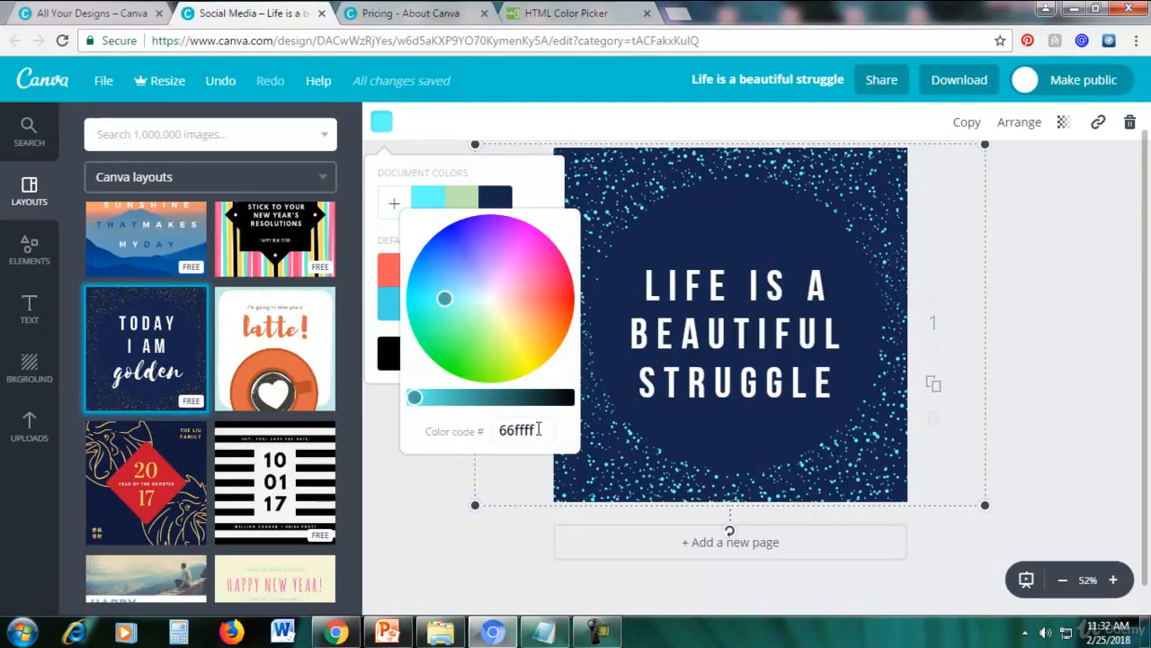
left_click_drag(537, 430, 492, 430)
key("ctrl+v")
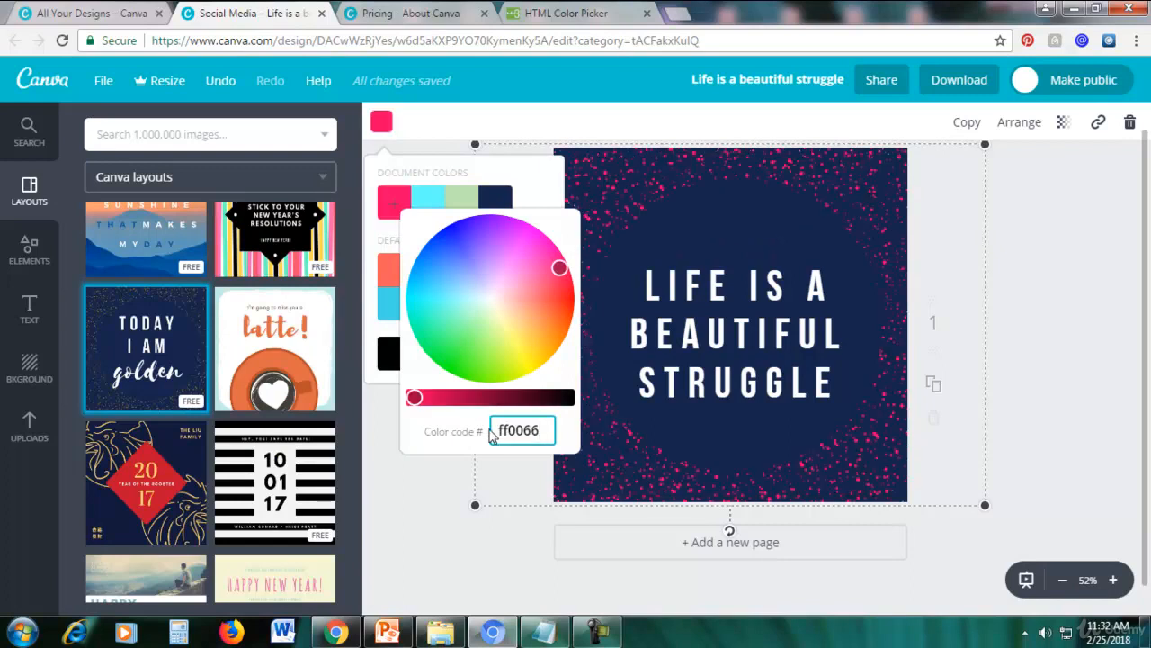
Confirm the code ff0066 as the speckle pattern's colour and close the colour picker.
key("Return")
left_click(413, 490)
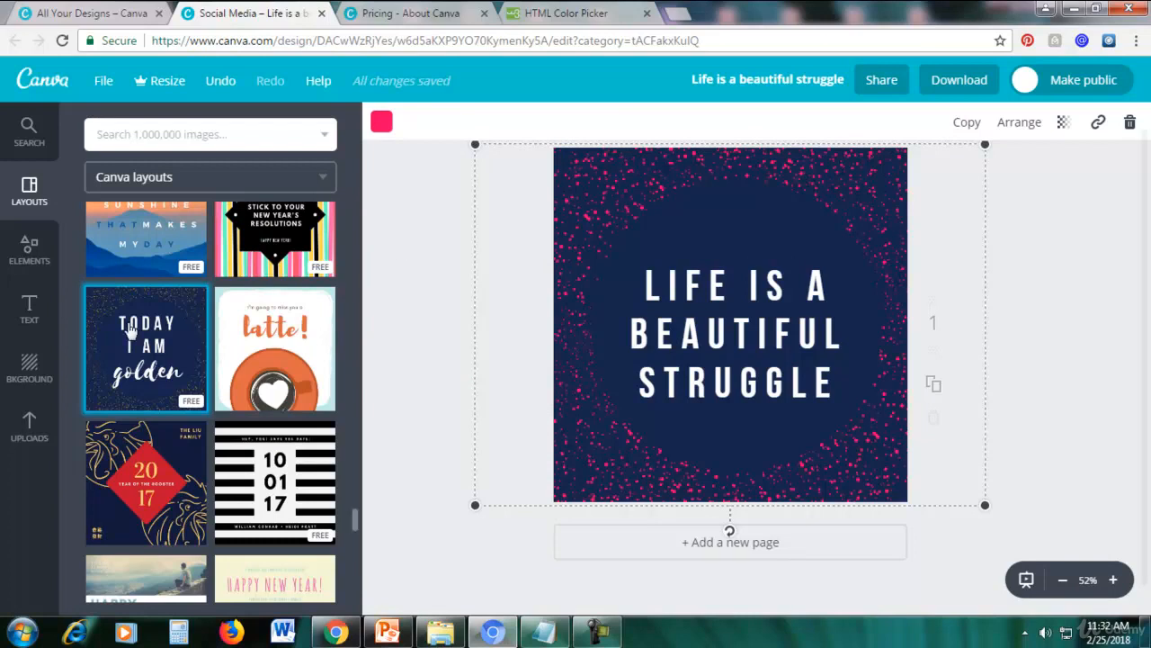
Try the plain green, blue, pink and purple default palette colours as the design's background.
left_click(27, 375)
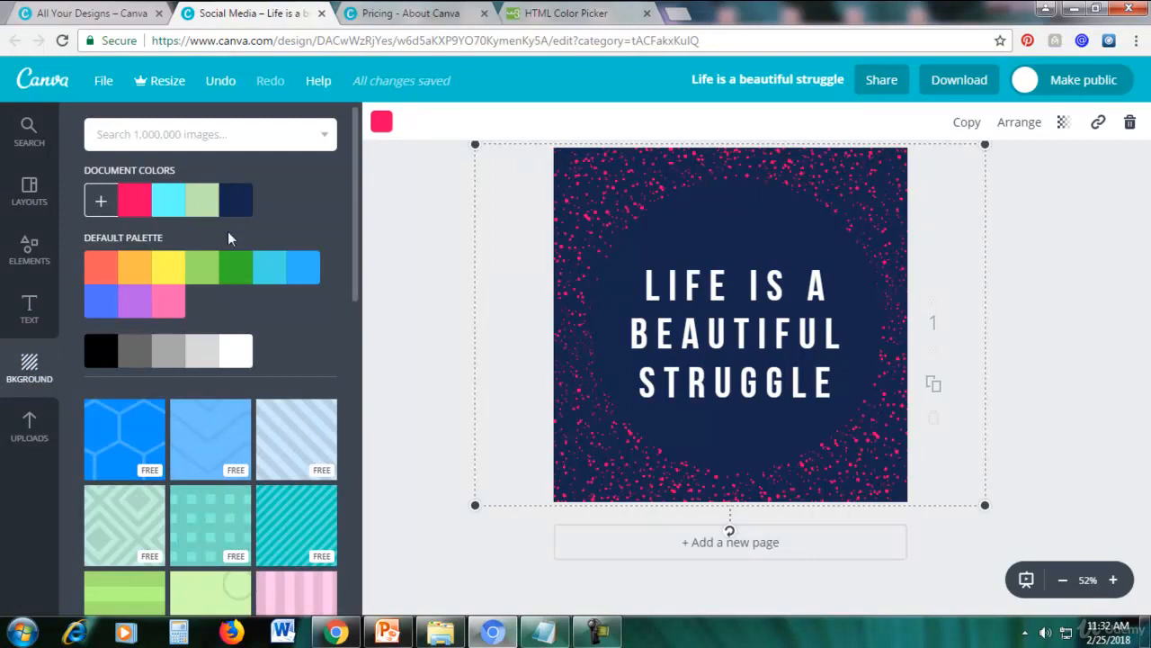
left_click(239, 268)
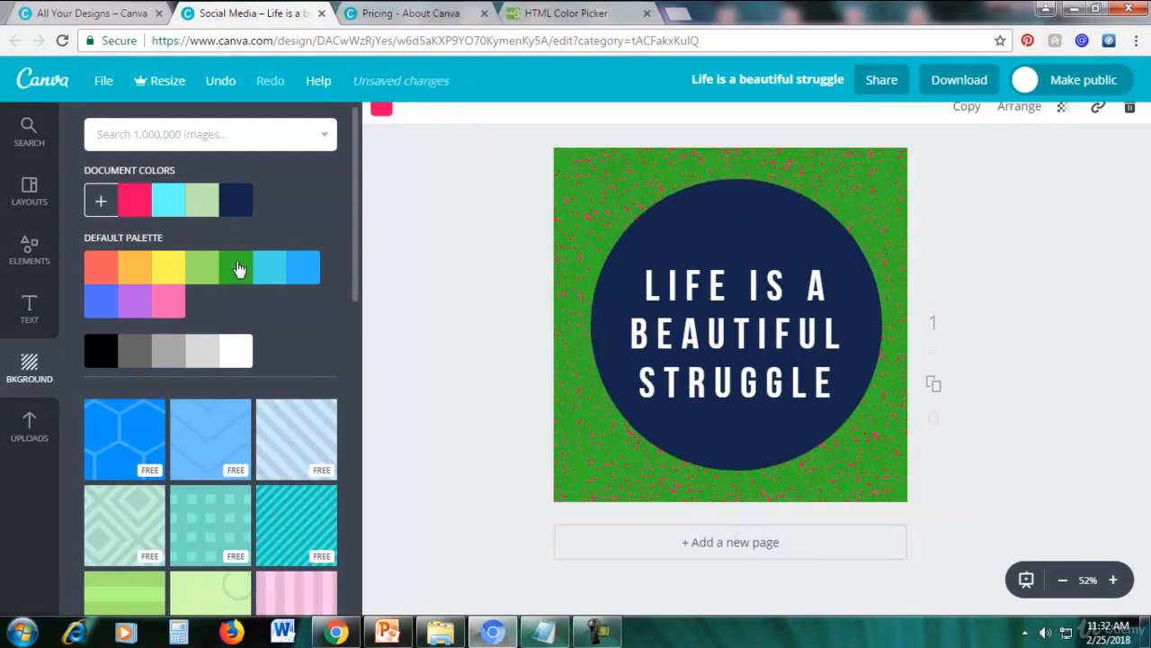
left_click(306, 270)
left_click(158, 307)
left_click(135, 309)
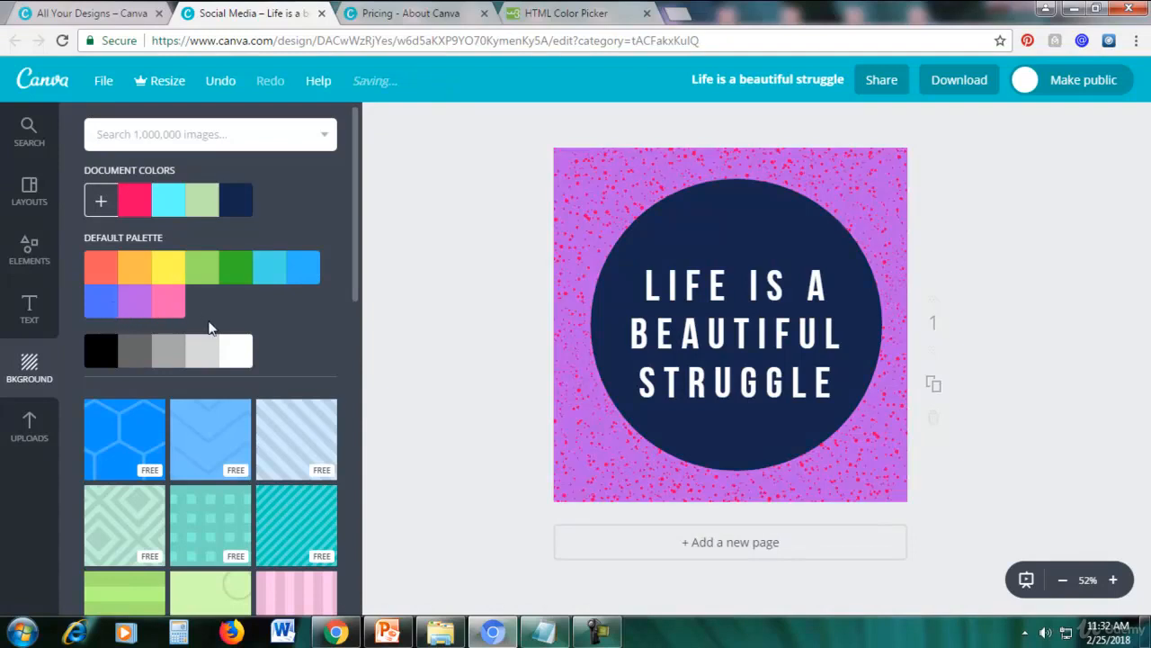
Try the blue hexagon, blue chevron and light blue diagonal-stripe patterns as the design's background.
scroll(258, 353, "down", 3)
scroll(256, 355, "up", 1)
scroll(255, 355, "up", 1)
scroll(234, 360, "down", 3)
scroll(180, 377, "up", 2)
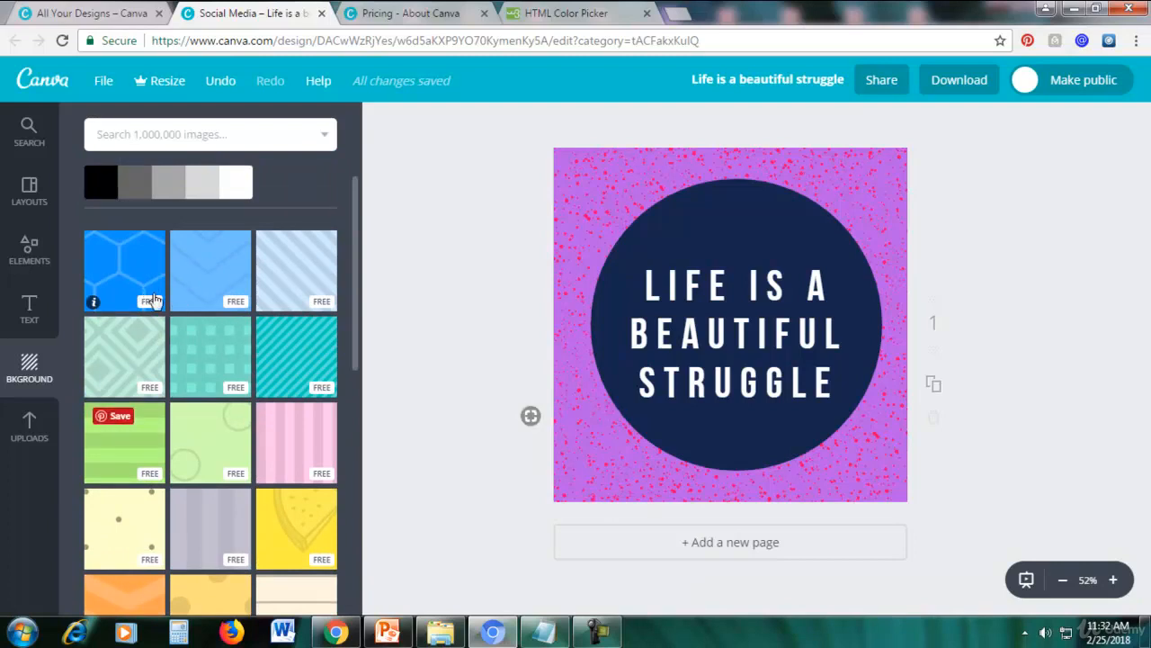
scroll(187, 304, "up", 1)
scroll(189, 309, "up", 1)
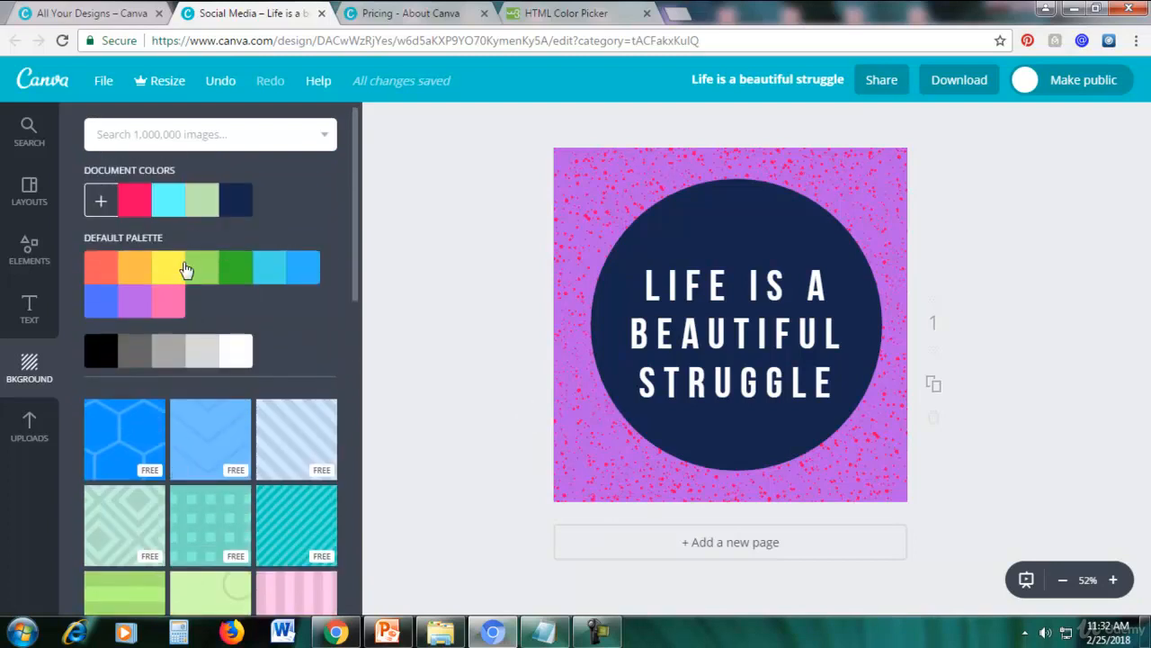
scroll(238, 335, "down", 2)
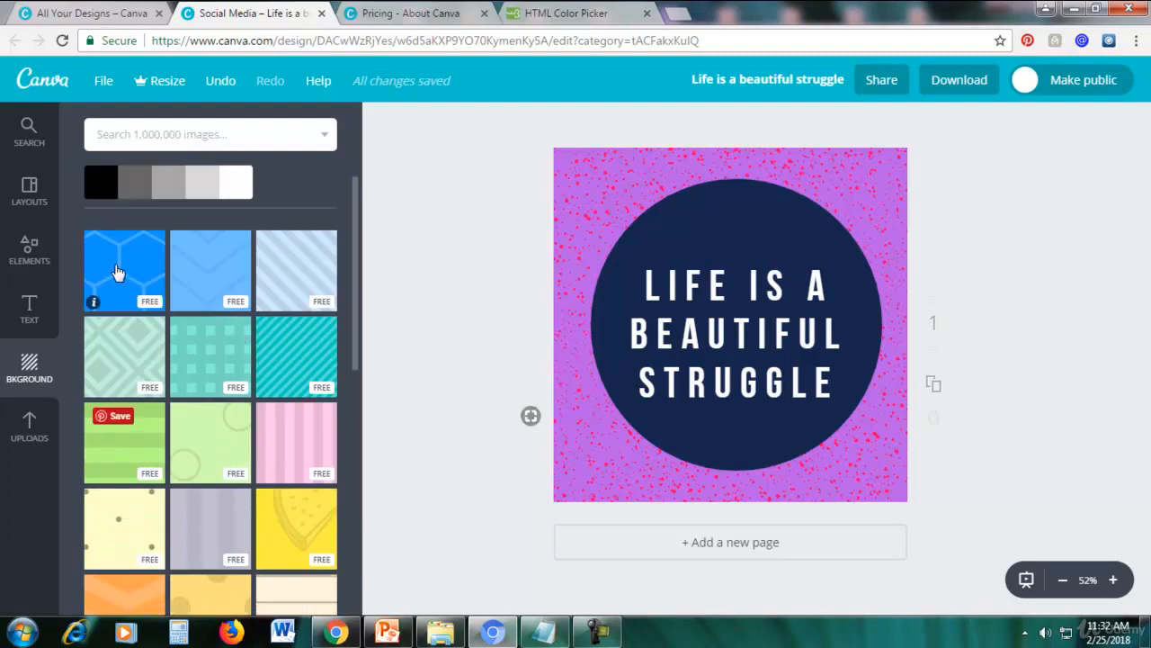
left_click(121, 273)
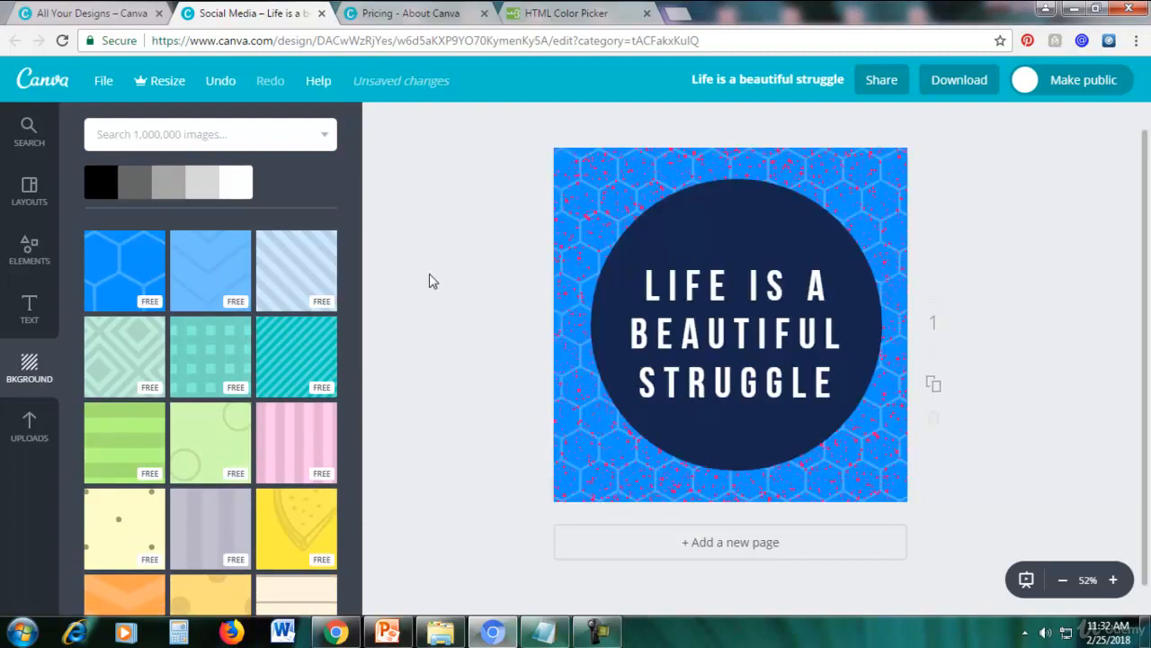
left_click(220, 279)
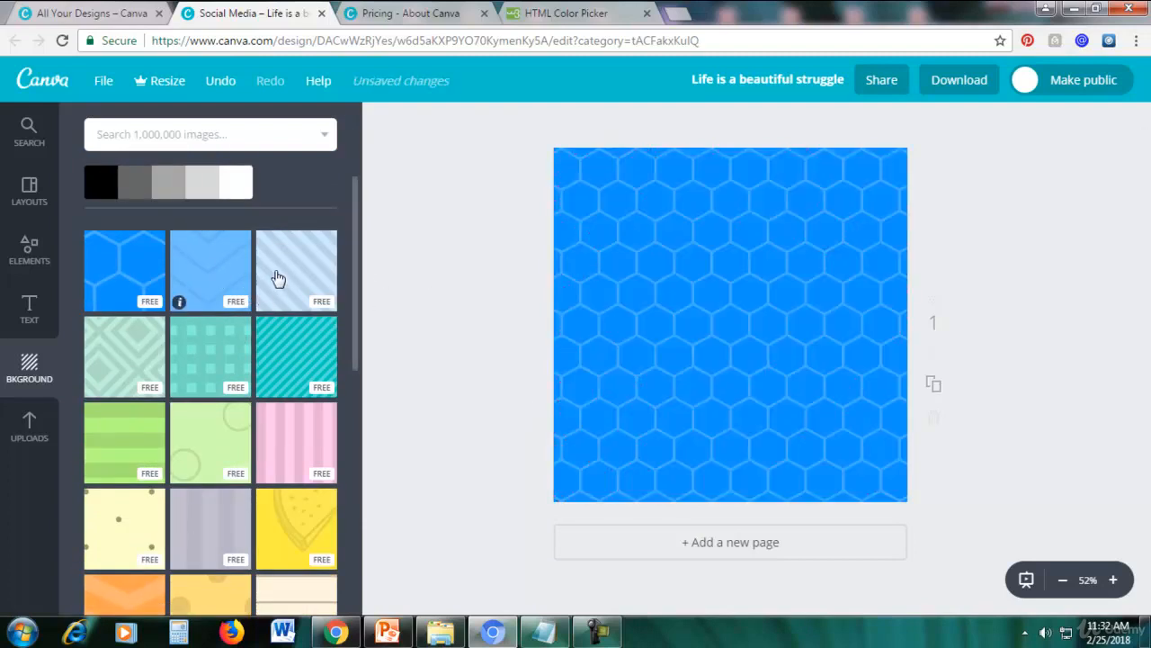
left_click(288, 276)
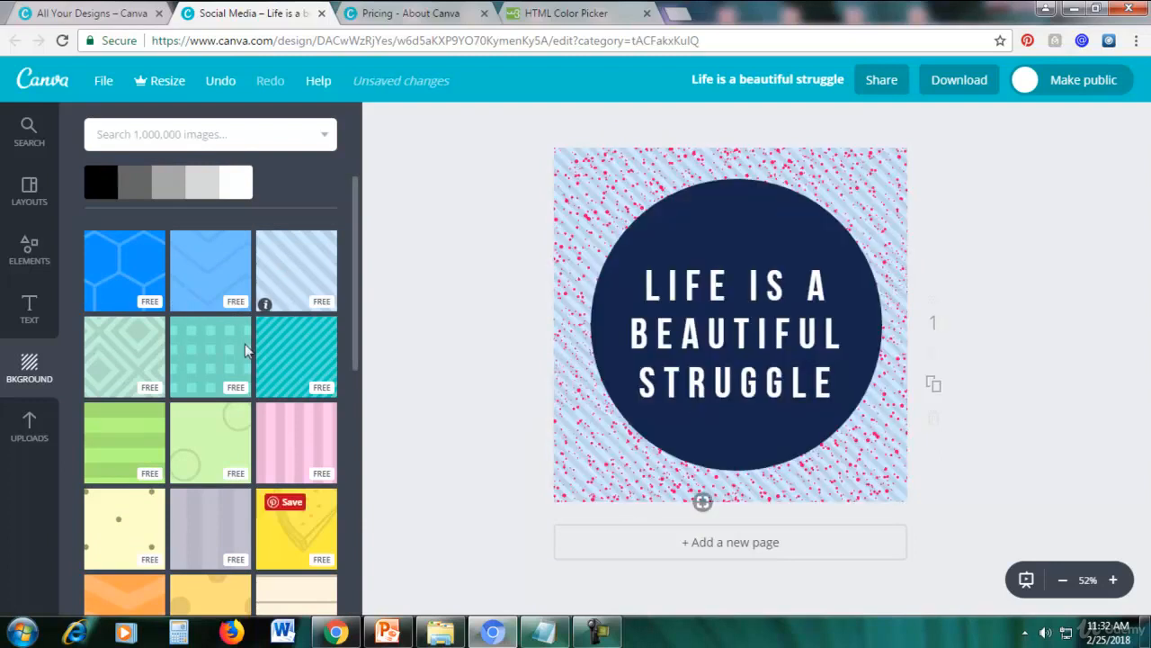
Browse the free background patterns and textures to compare the available choices.
scroll(130, 402, "down", 1)
scroll(130, 401, "down", 3)
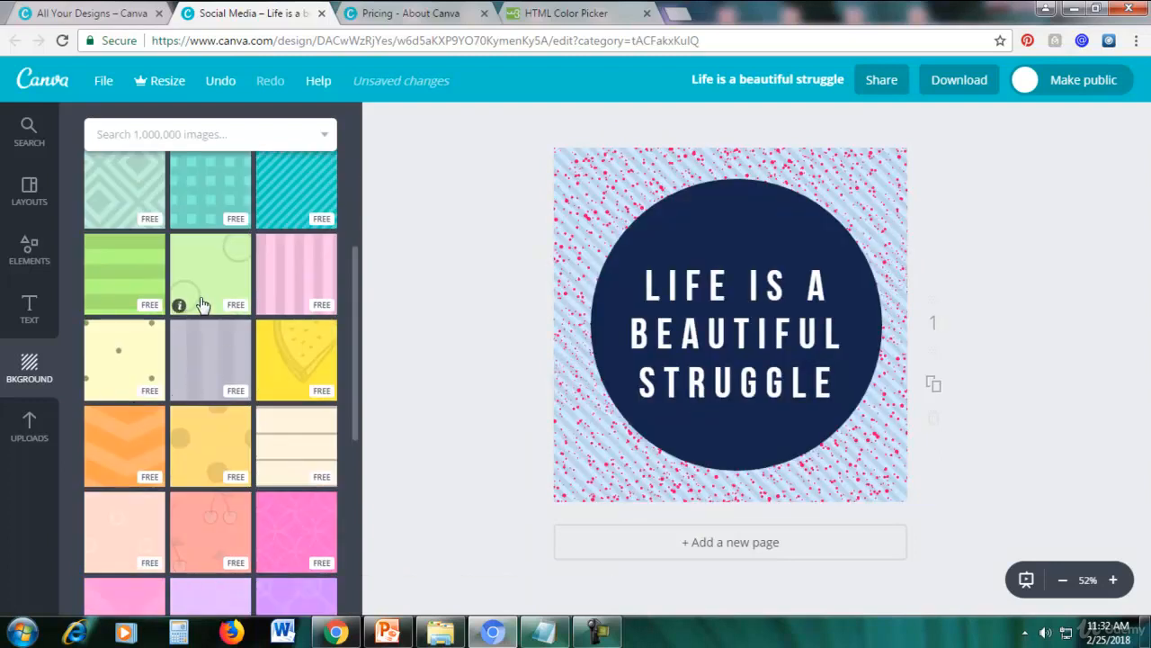
scroll(232, 416, "down", 6)
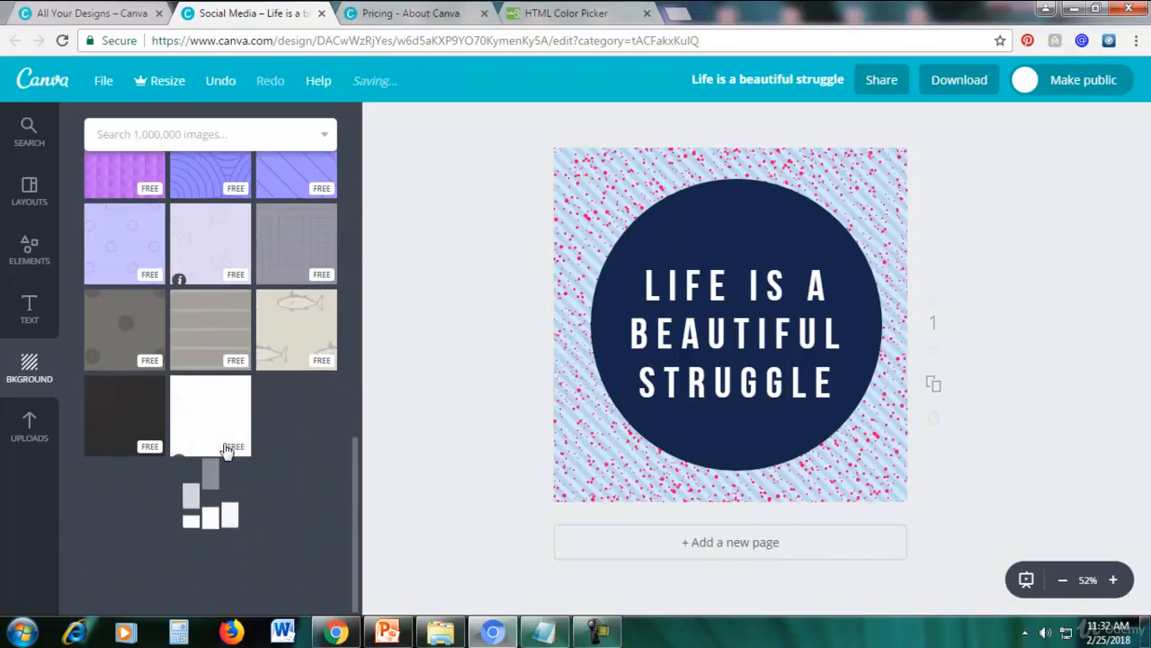
scroll(252, 395, "down", 5)
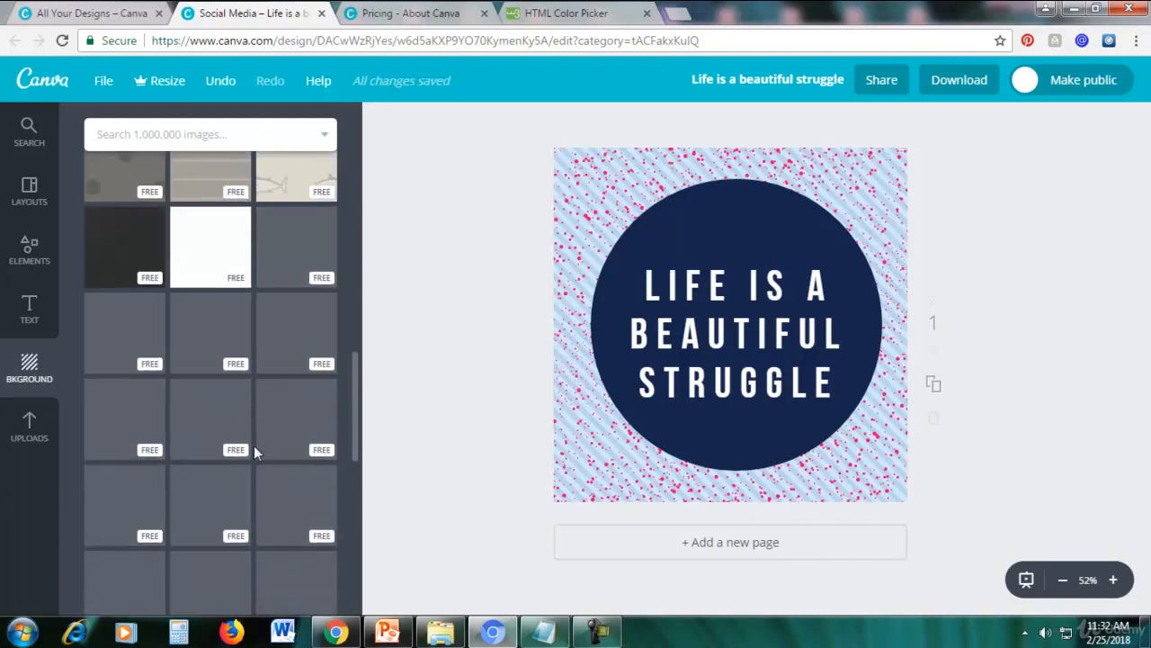
scroll(218, 377, "up", 3)
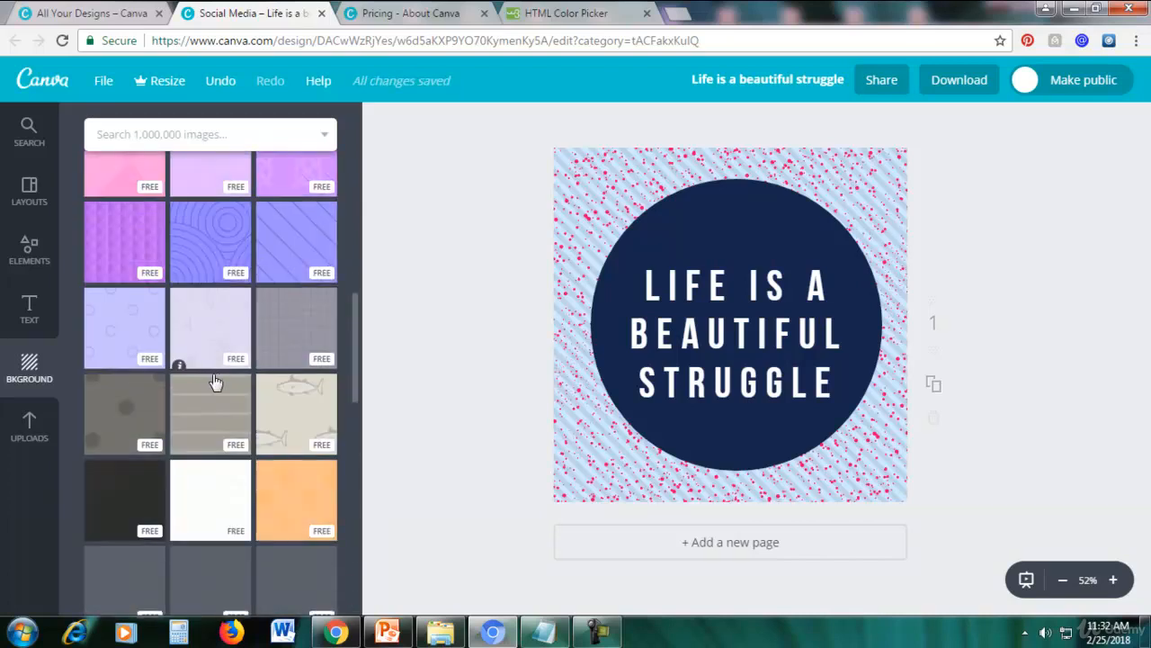
scroll(214, 390, "down", 2)
scroll(213, 400, "down", 3)
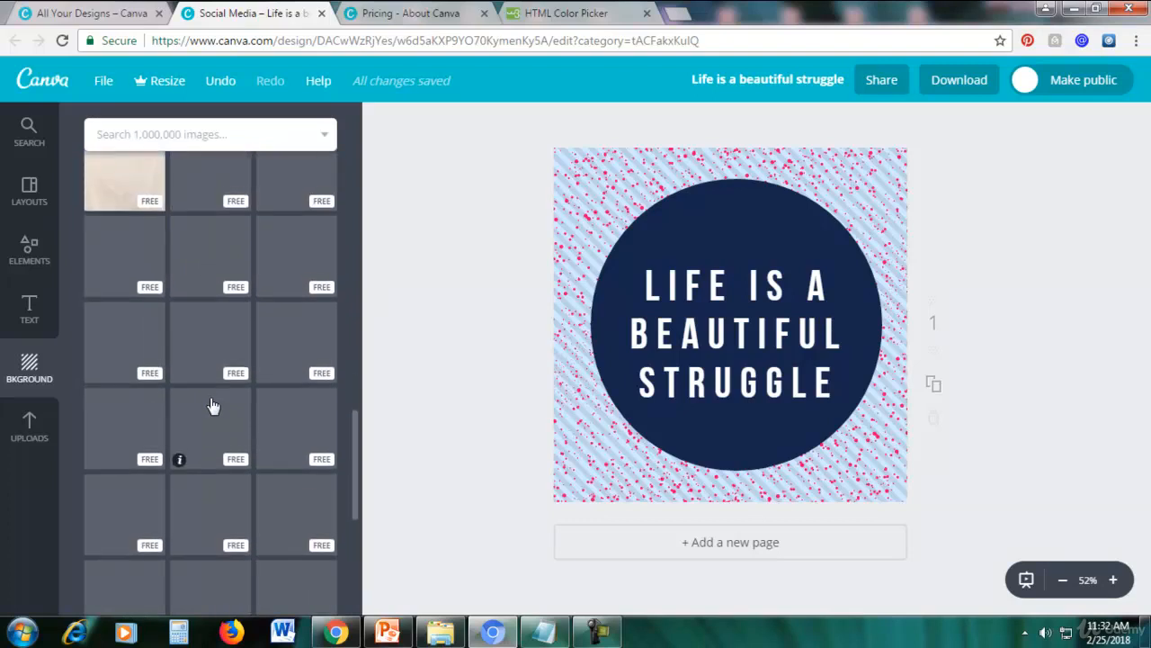
scroll(214, 403, "up", 2)
scroll(201, 411, "down", 4)
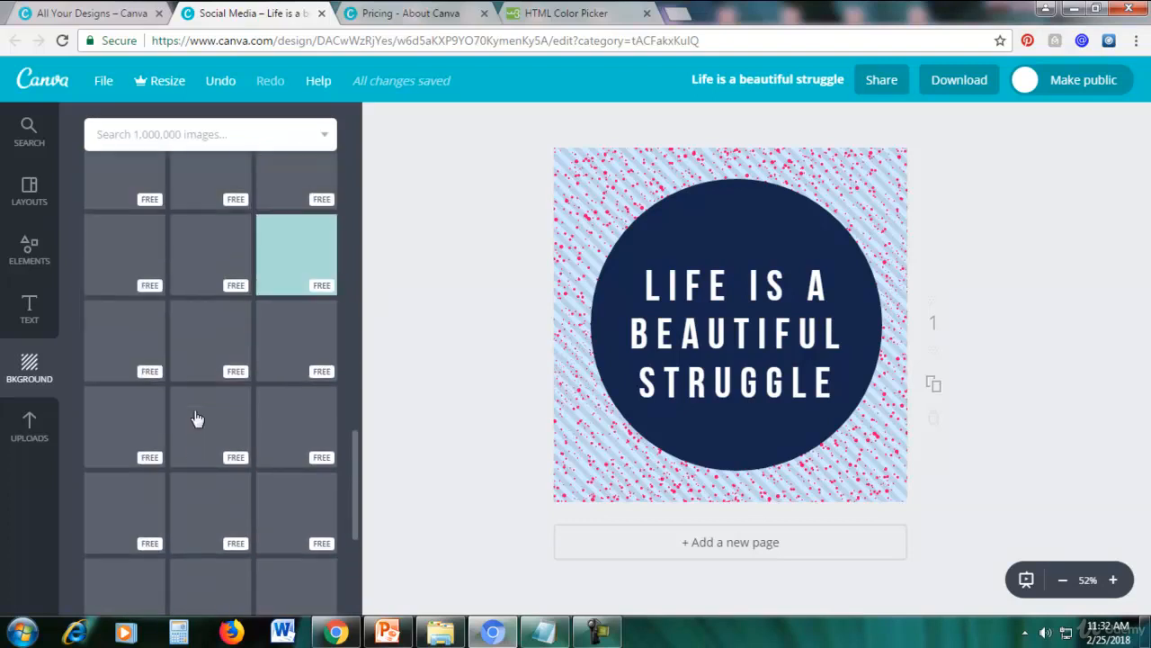
scroll(198, 416, "up", 2)
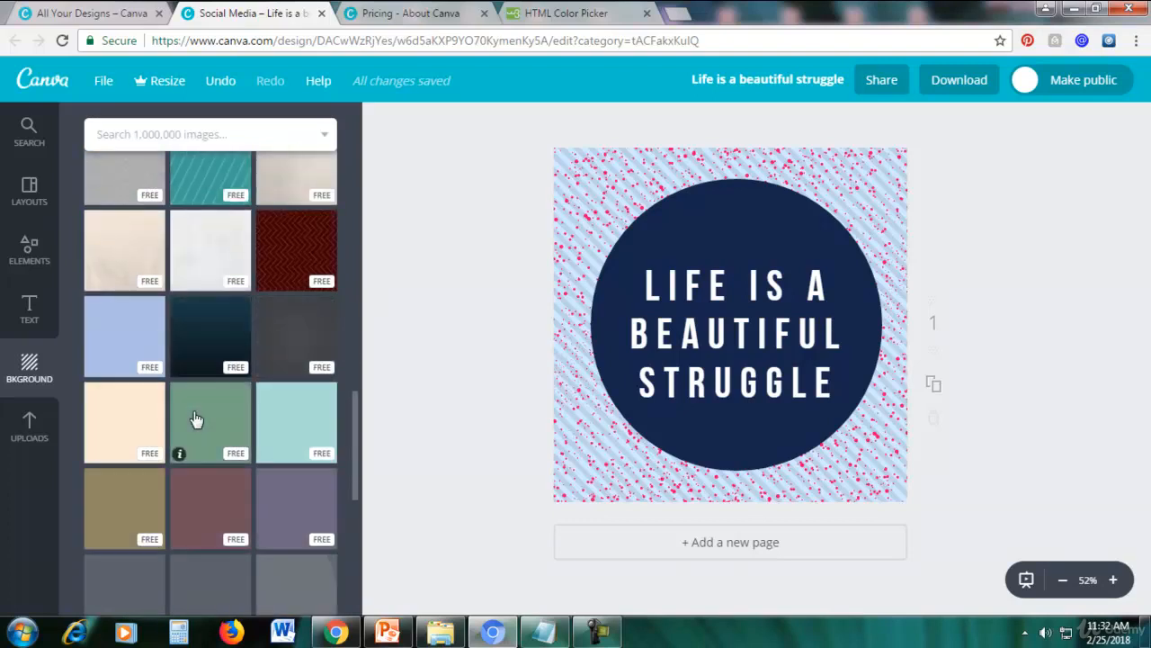
scroll(196, 420, "down", 3)
scroll(194, 419, "up", 10)
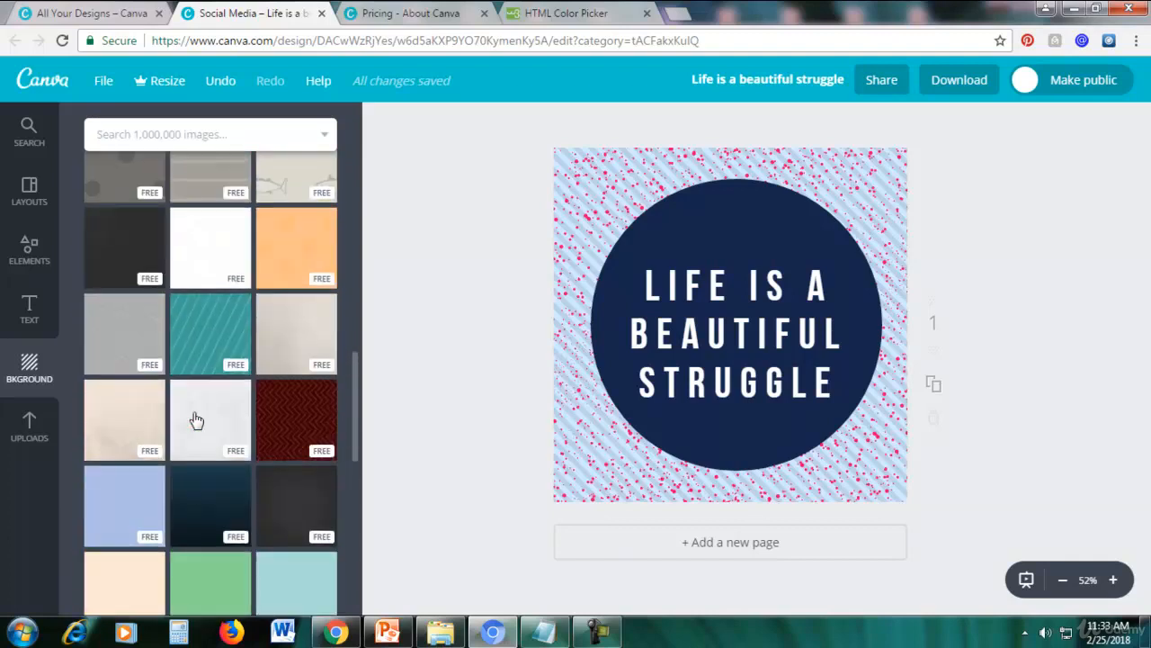
Try the free hot pink and light pink patterns as the design's background.
left_click(298, 335)
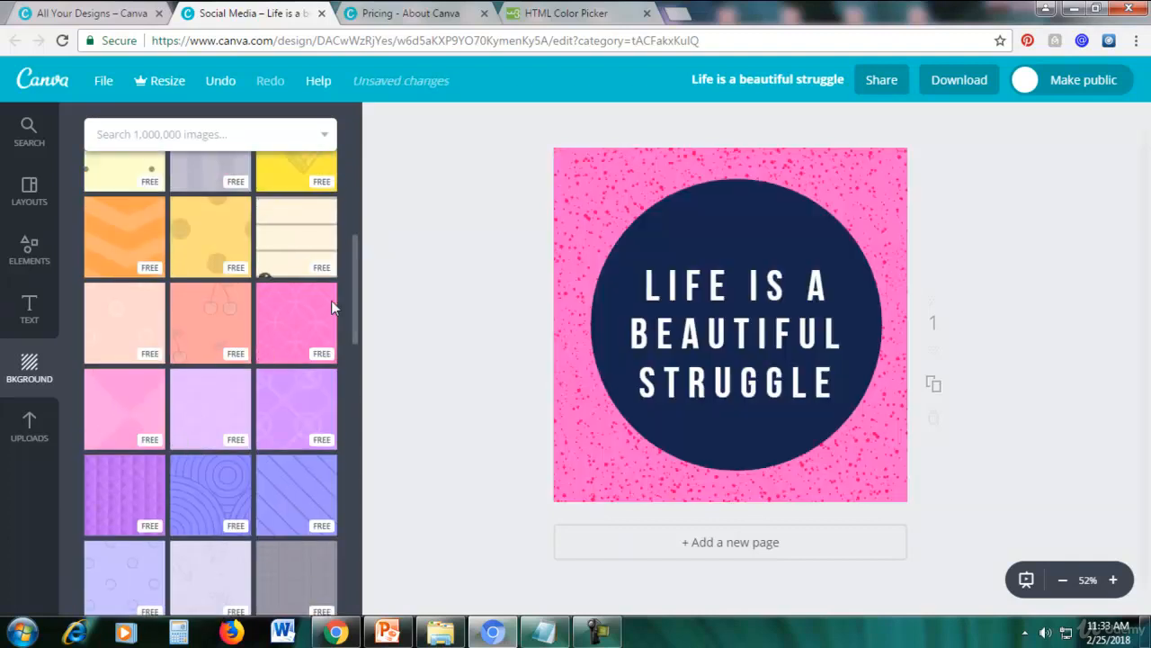
left_click(118, 406)
left_click(299, 334)
Try the $1 USD purple flower photo as the background and inspect its watermark lines up close.
scroll(290, 322, "up", 8)
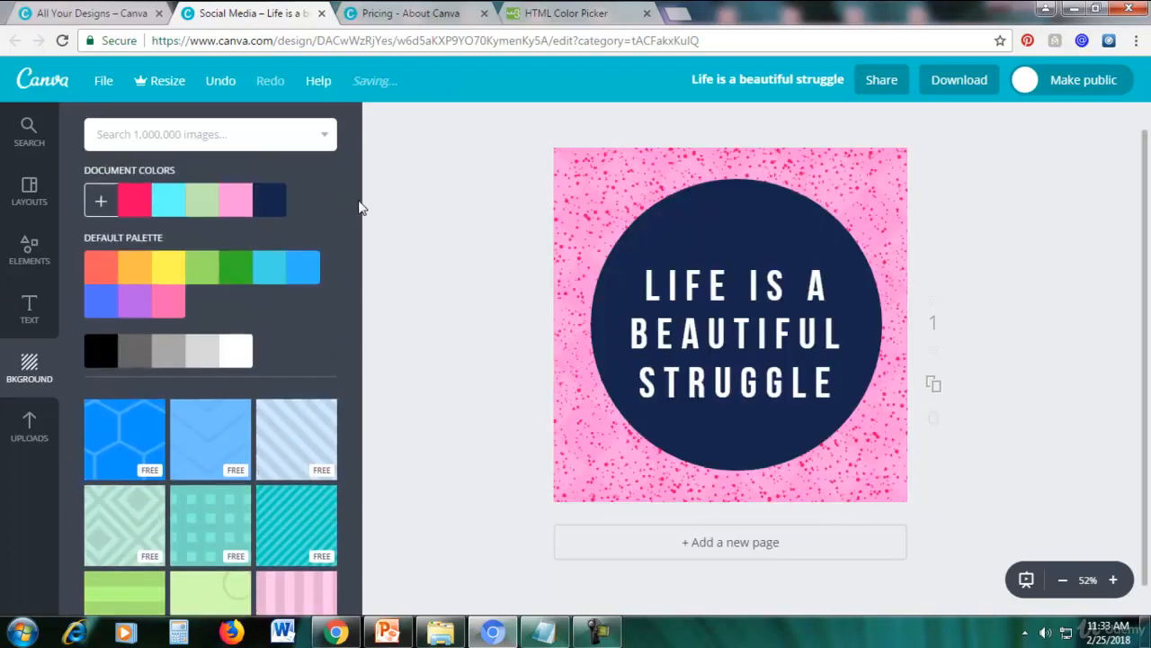
left_click_drag(358, 206, 346, 583)
scroll(329, 432, "up", 4)
scroll(323, 430, "up", 4)
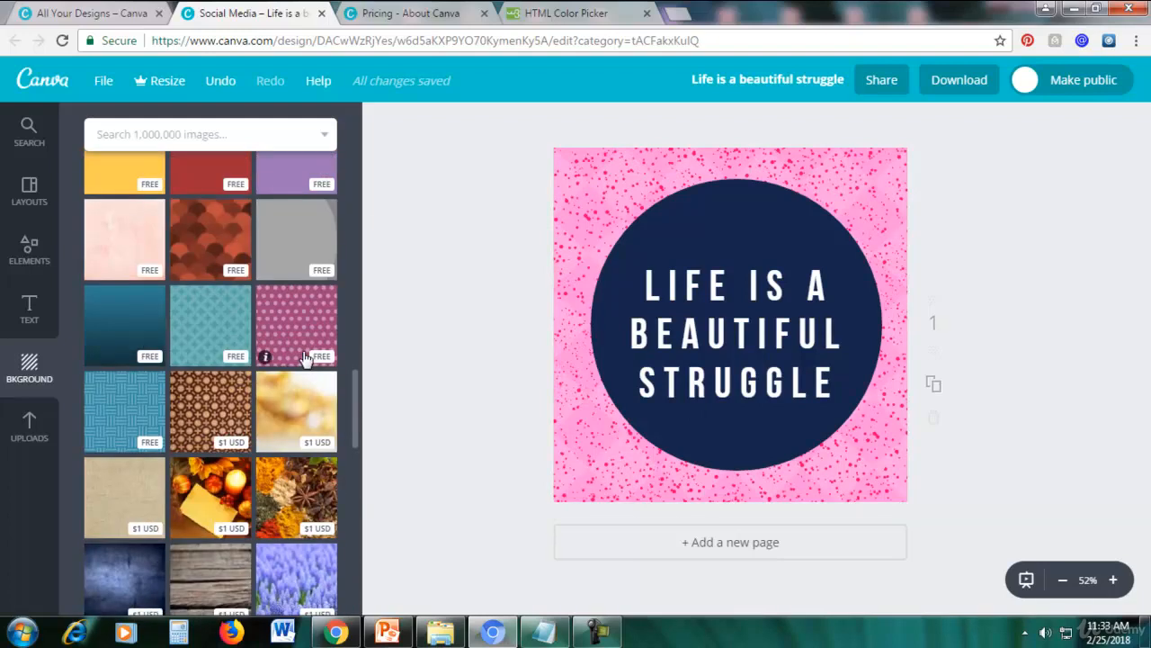
scroll(303, 359, "down", 2)
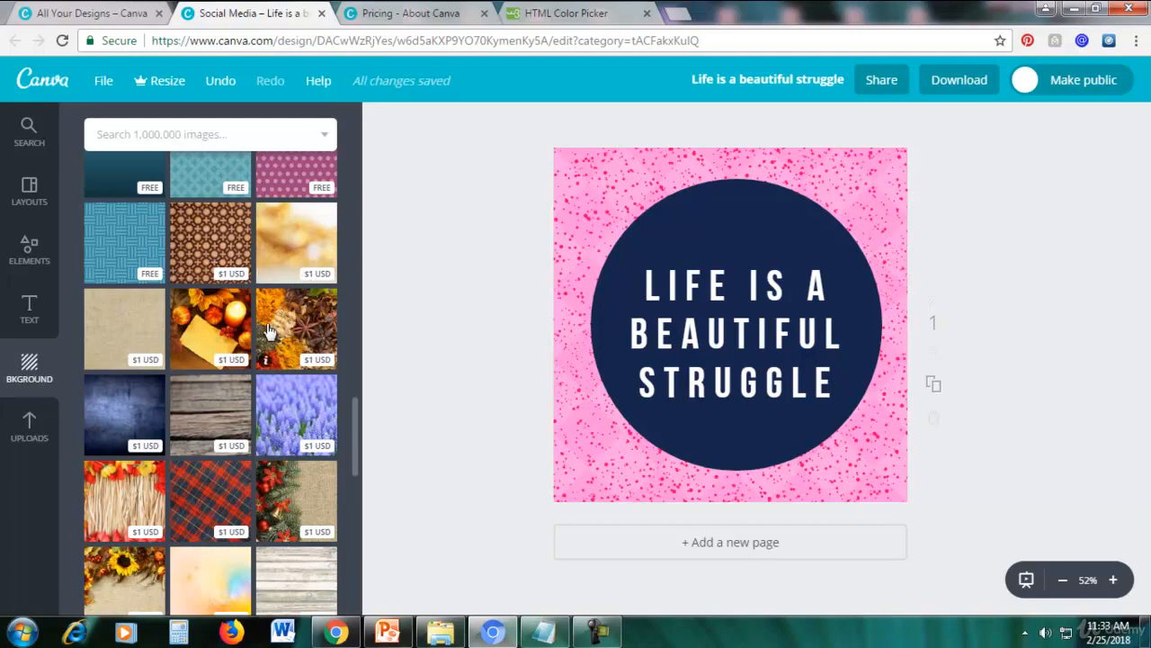
left_click(280, 407)
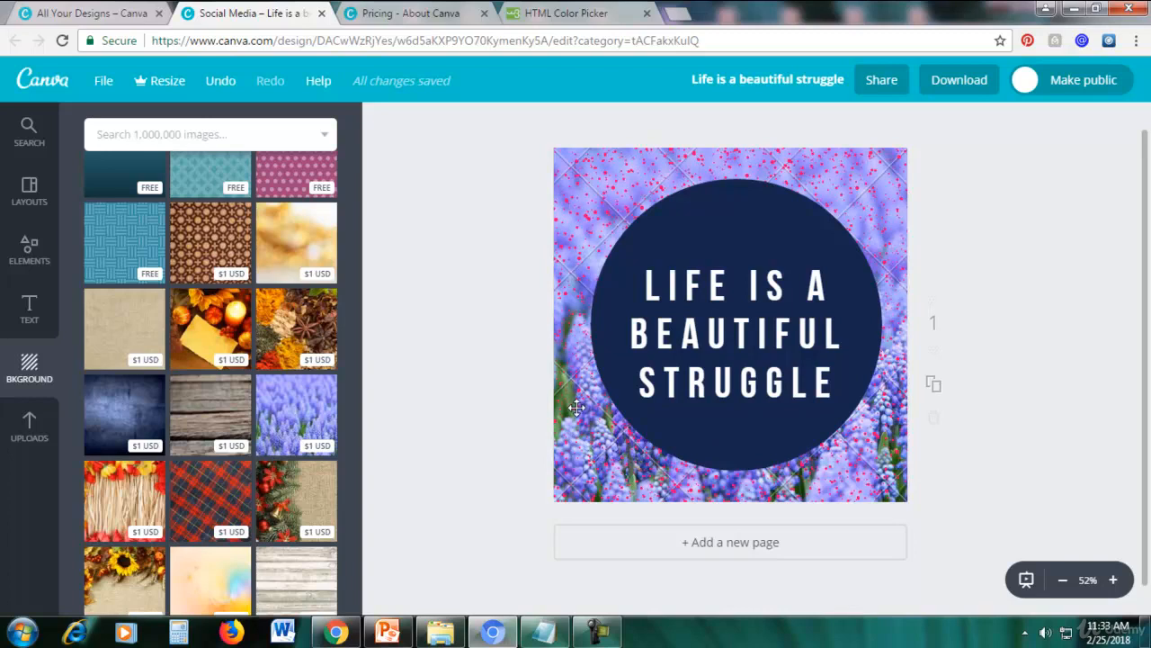
left_click(1113, 580)
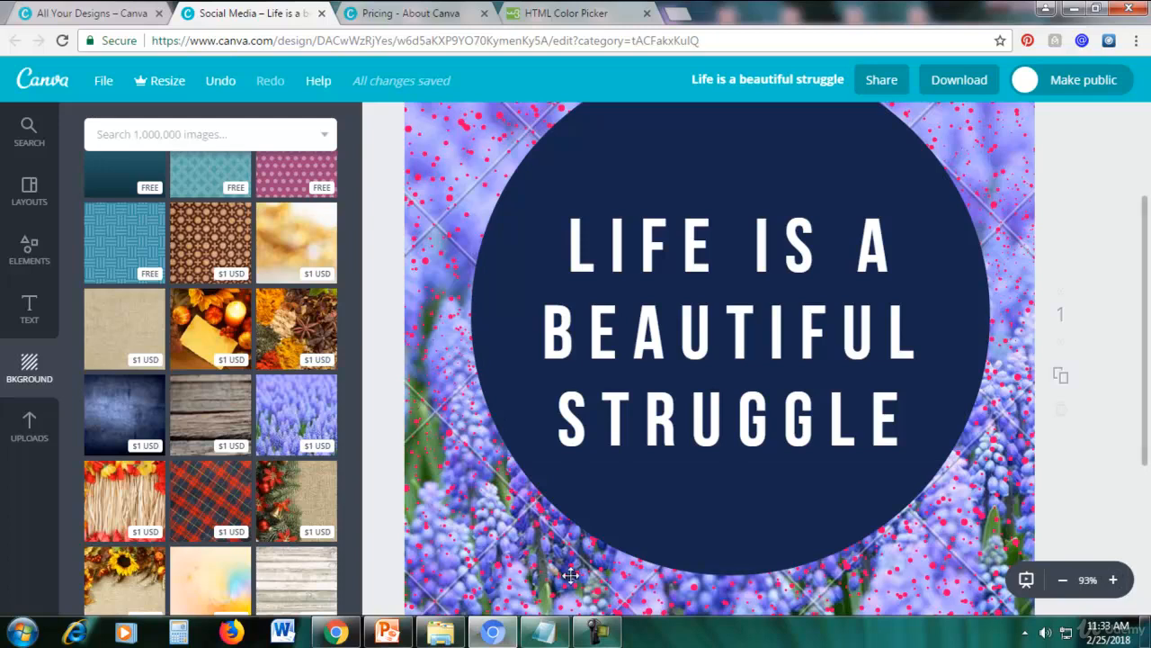
left_click(1062, 580)
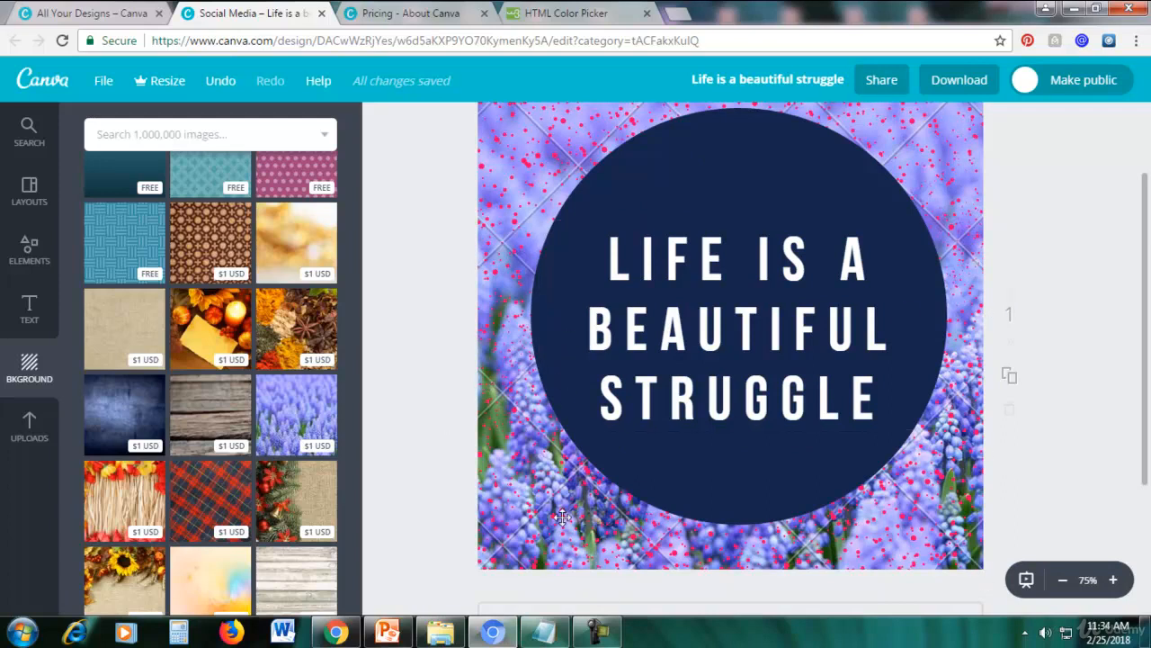
left_click(1063, 581)
Replace the background with the free magenta polka-dot pattern and check the design up close.
scroll(297, 306, "up", 4)
left_click(288, 477)
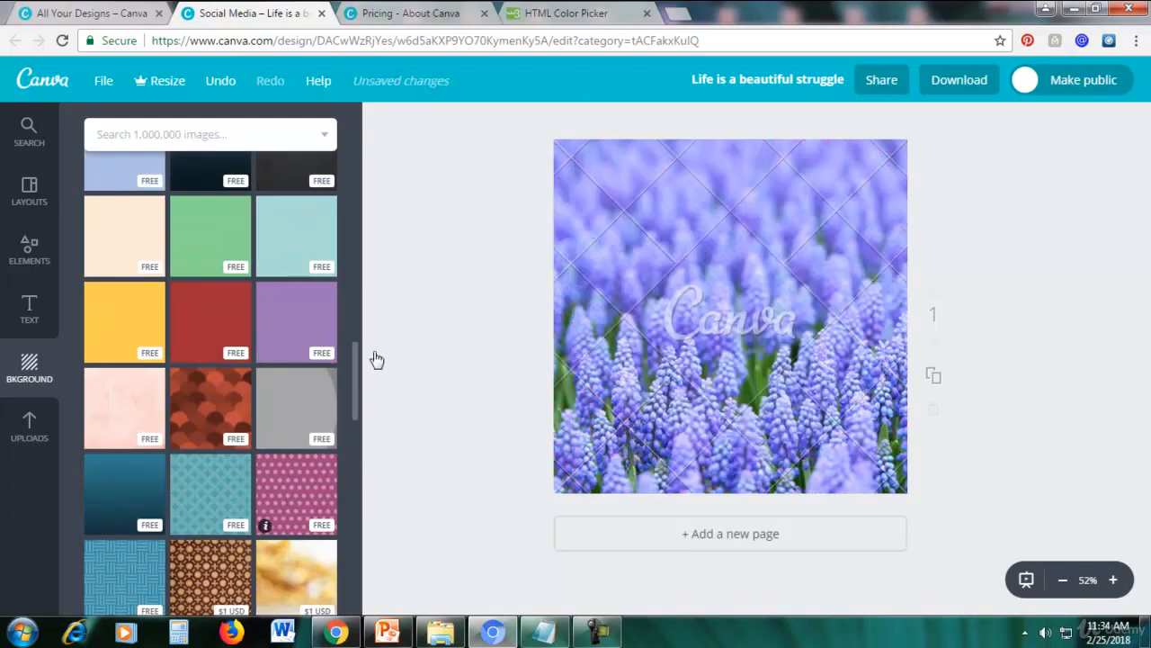
left_click(1113, 581)
scroll(1114, 313, "up", 2)
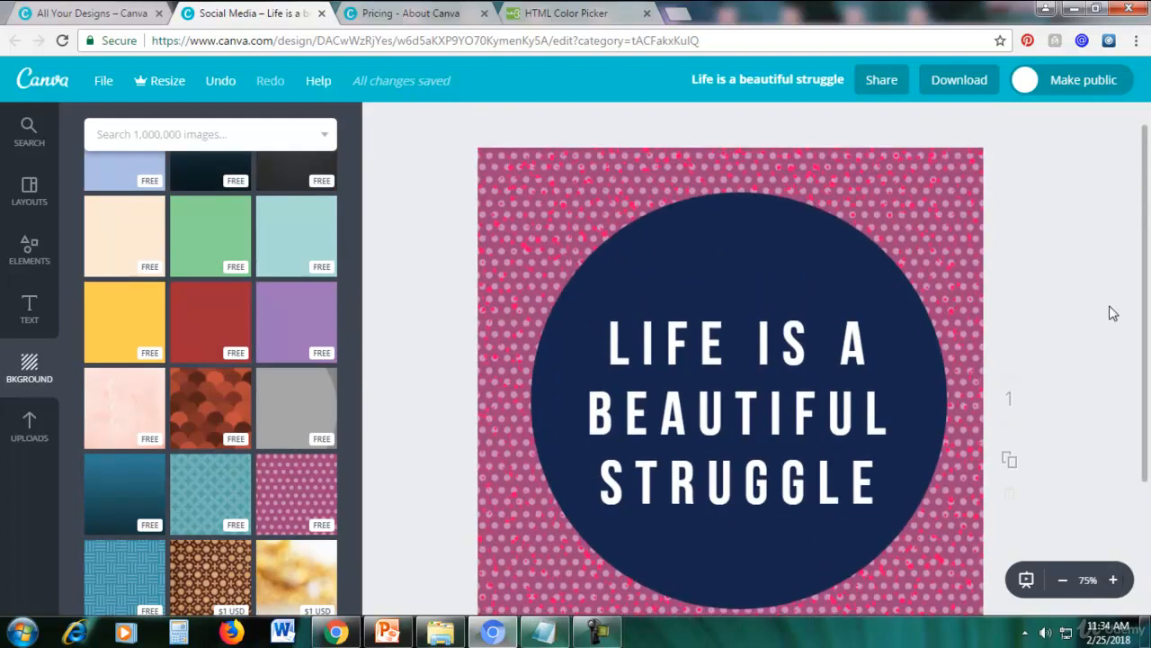
scroll(1113, 360, "down", 3)
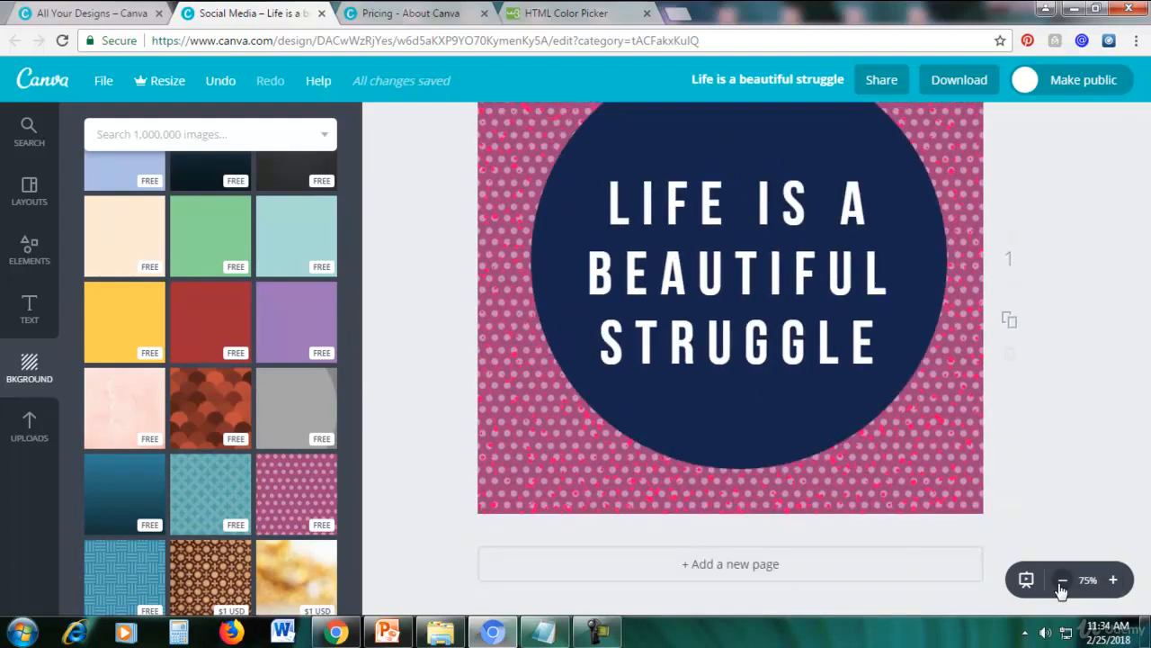
left_click(1063, 581)
scroll(1056, 423, "up", 1)
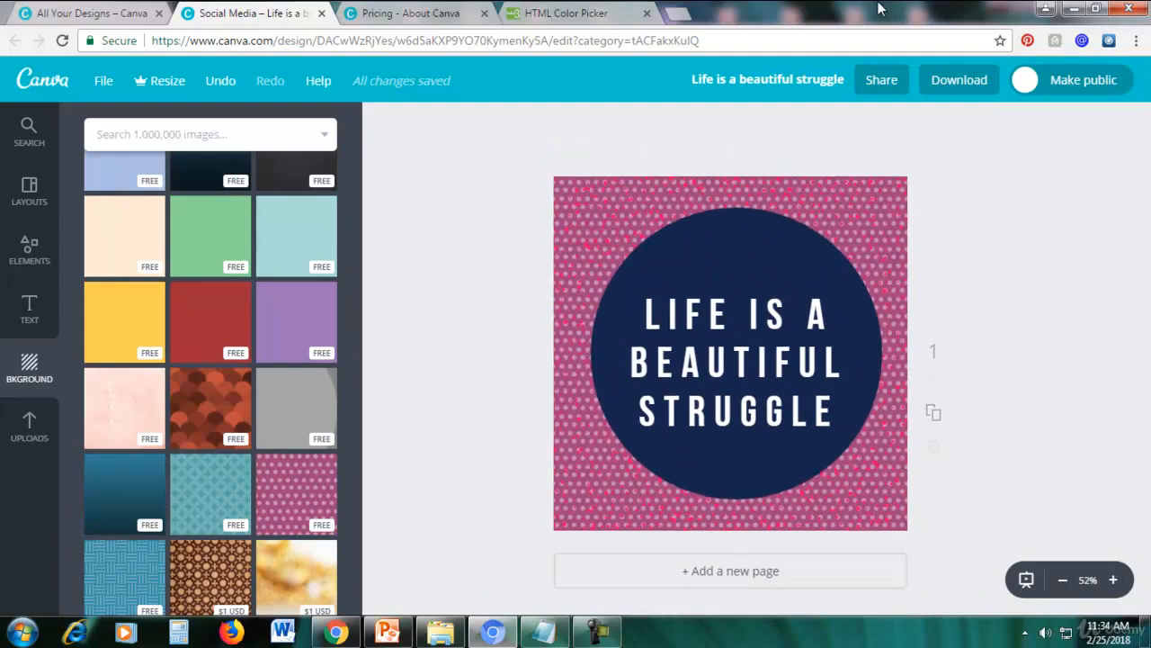
Download the finished design with JPG as the file type.
left_click(948, 85)
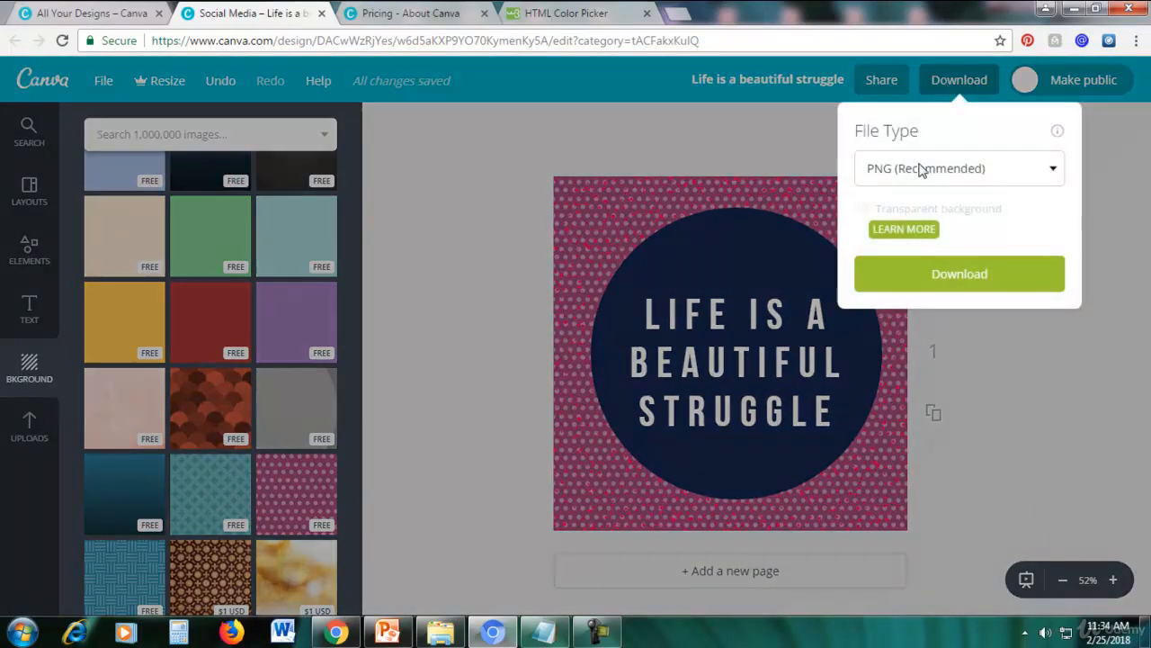
left_click(922, 170)
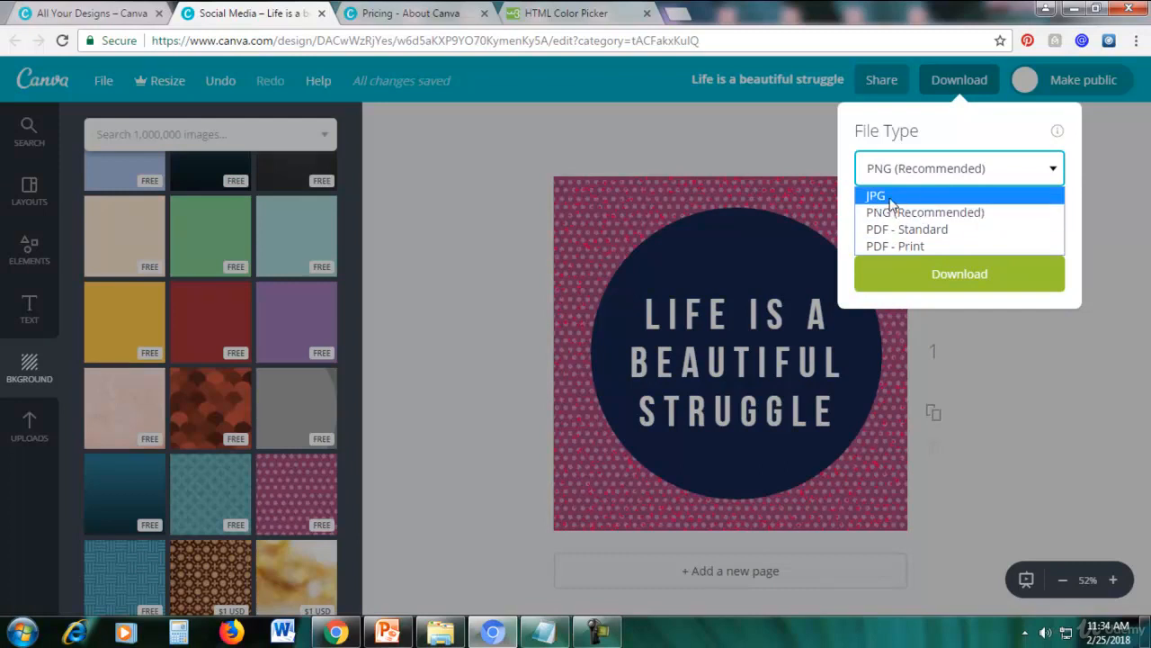
left_click(889, 197)
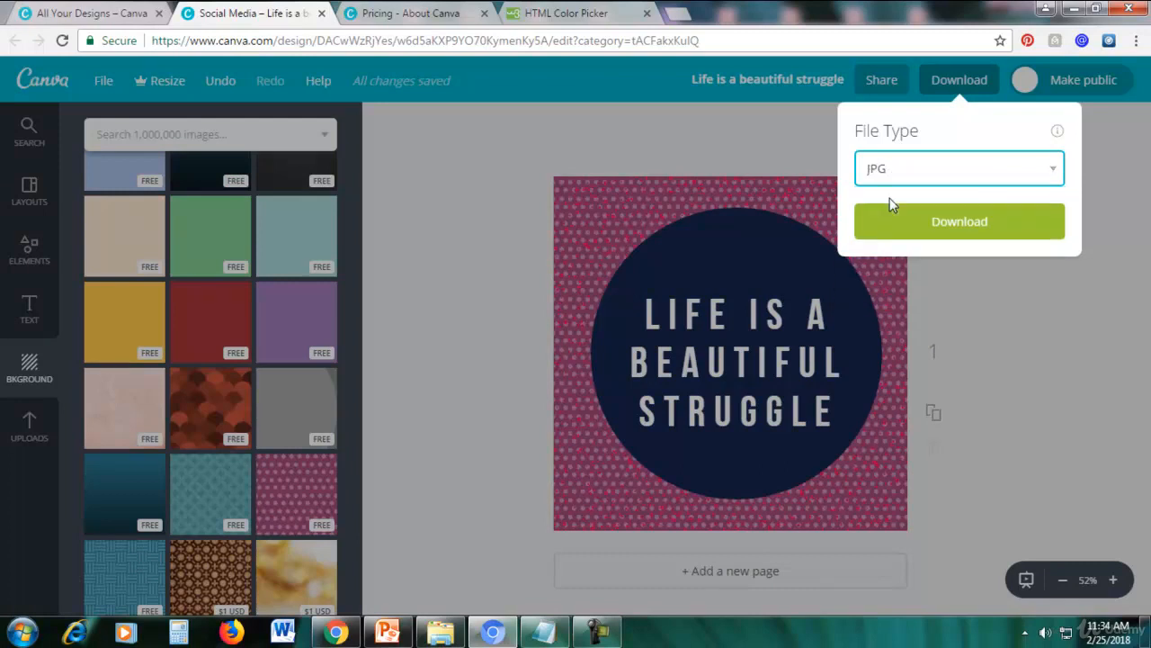
left_click(919, 228)
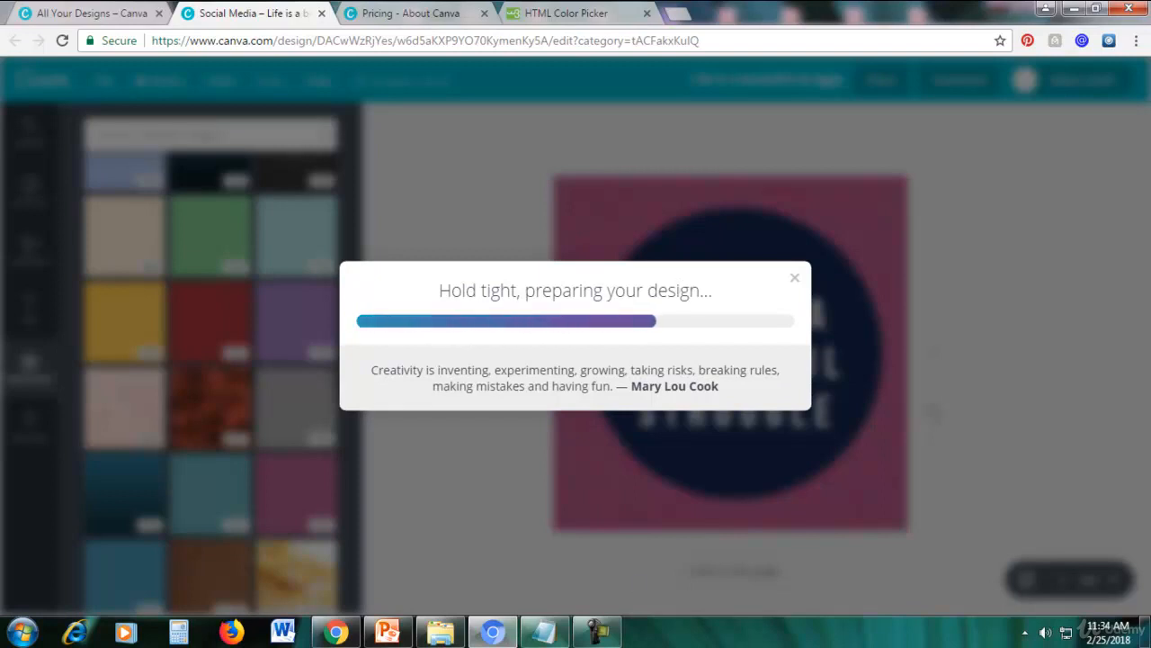
left_click(600, 632)
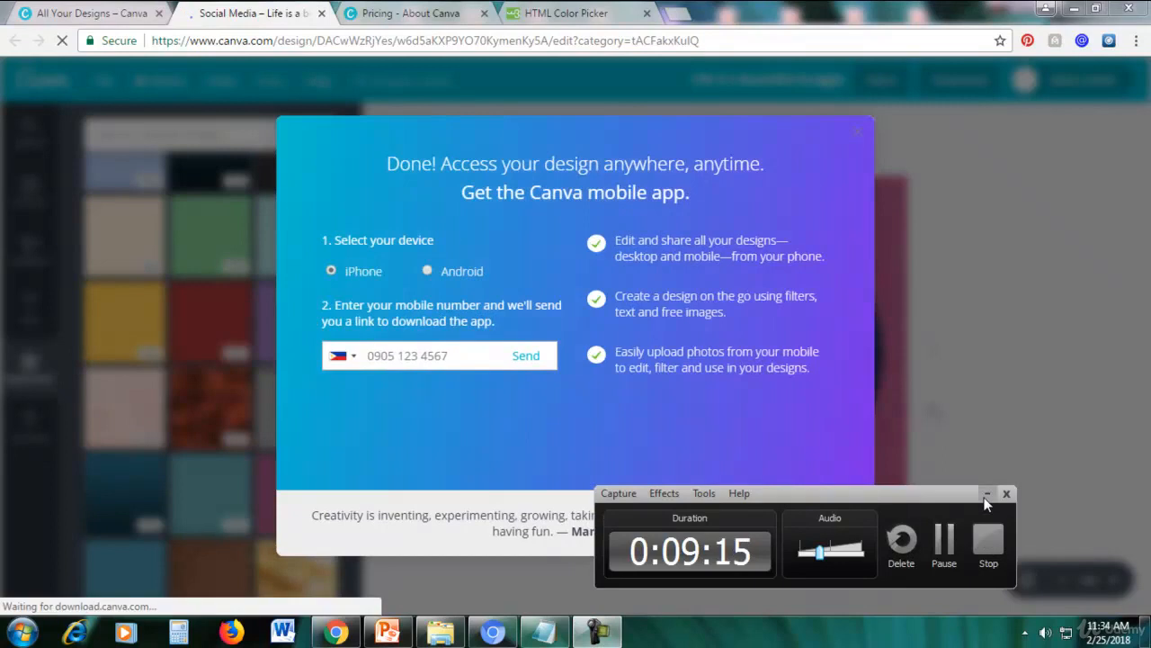
left_click(987, 494)
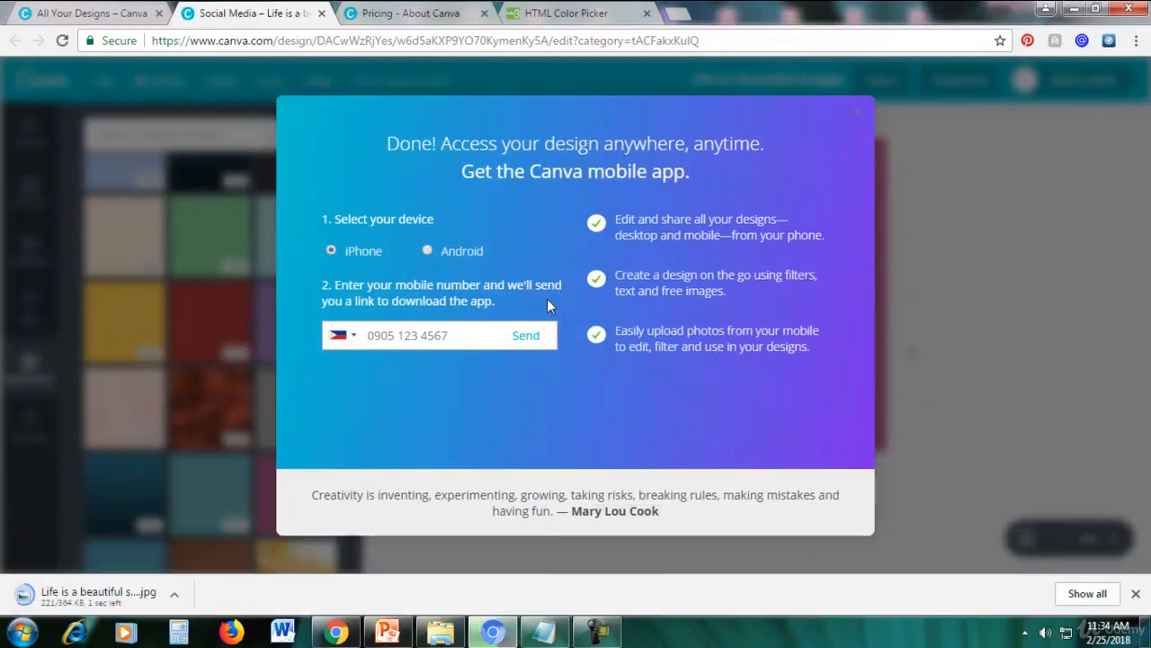
Dismiss the mobile app offer, open the downloaded JPG to check it, and minimise the image viewer.
left_click(858, 112)
left_click(83, 601)
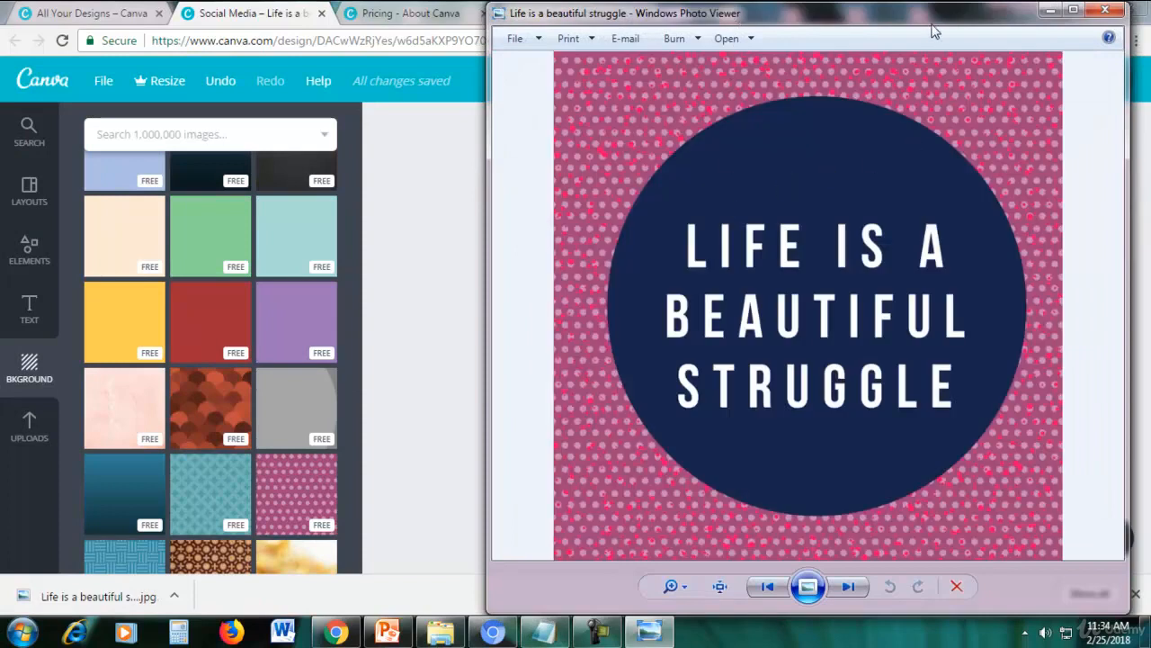
left_click_drag(933, 30, 753, 29)
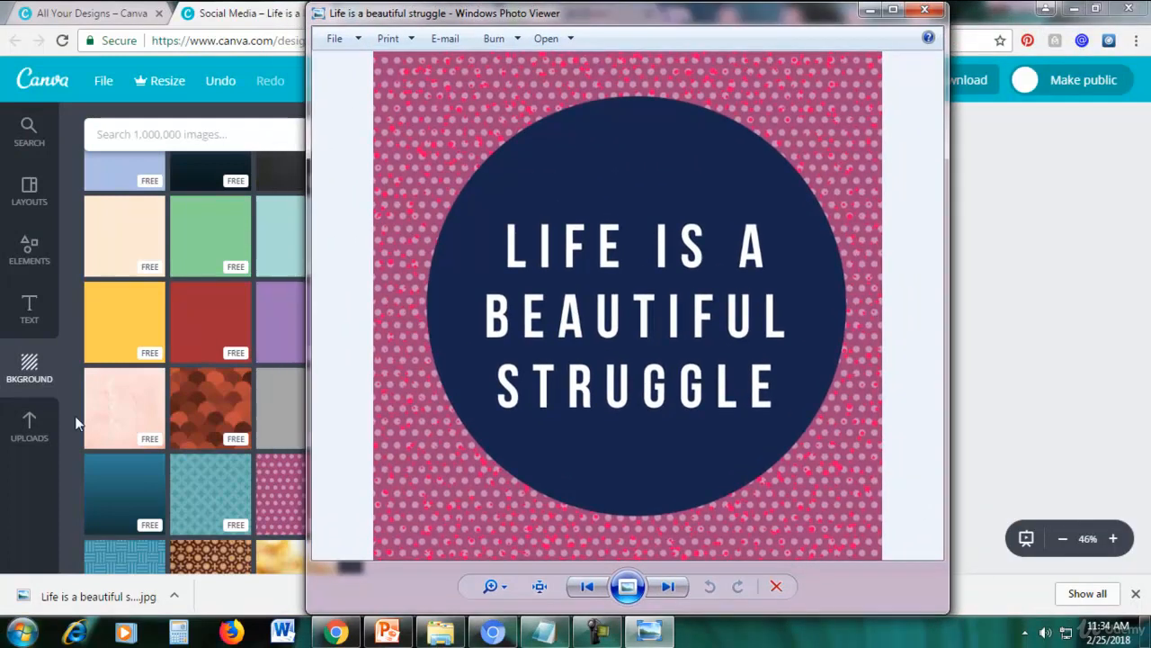
left_click(869, 11)
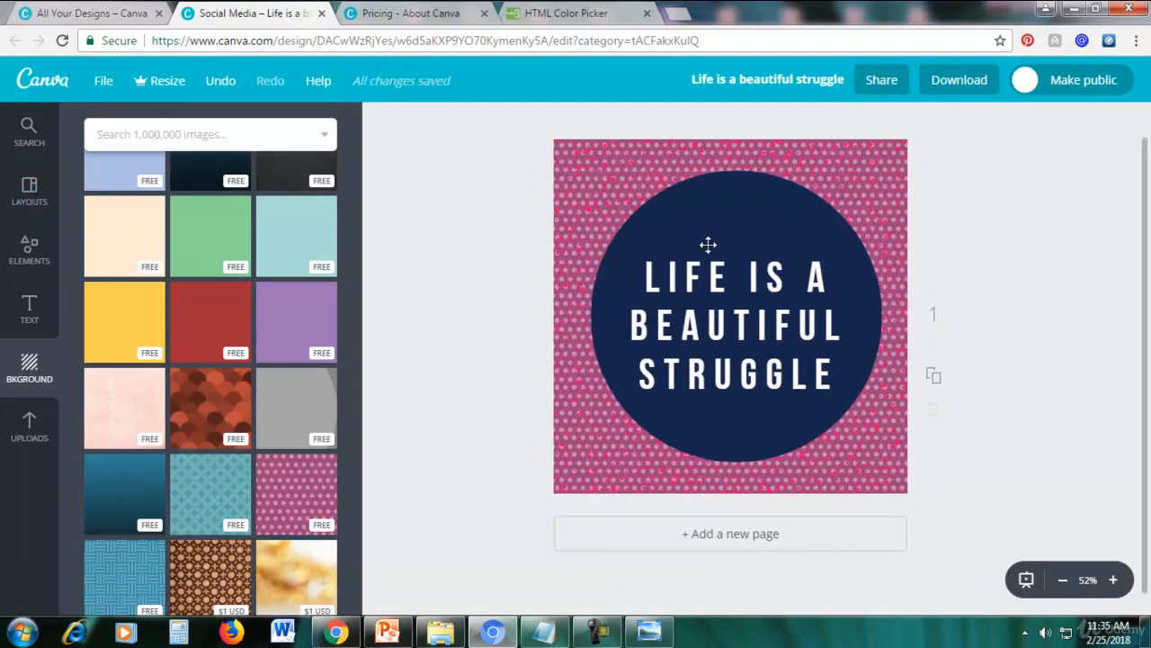
Browse the Canva layouts and replace the page content with the free yellow "Bachelor No More!" layout.
left_click(30, 190)
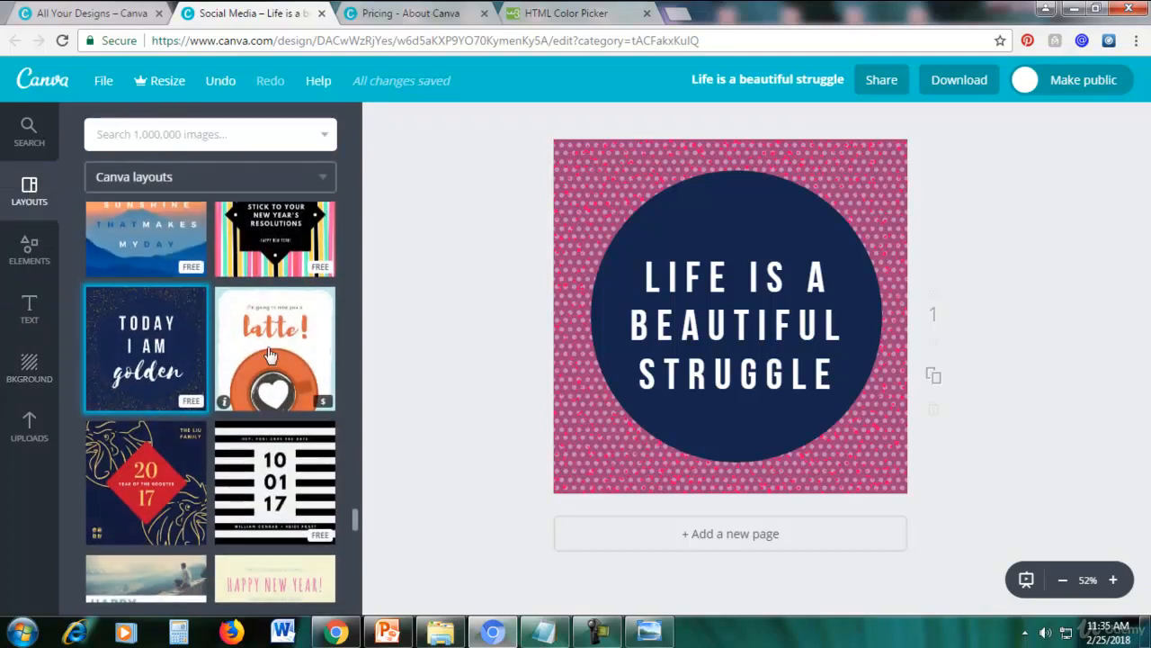
scroll(270, 360, "up", 1)
scroll(270, 363, "up", 5)
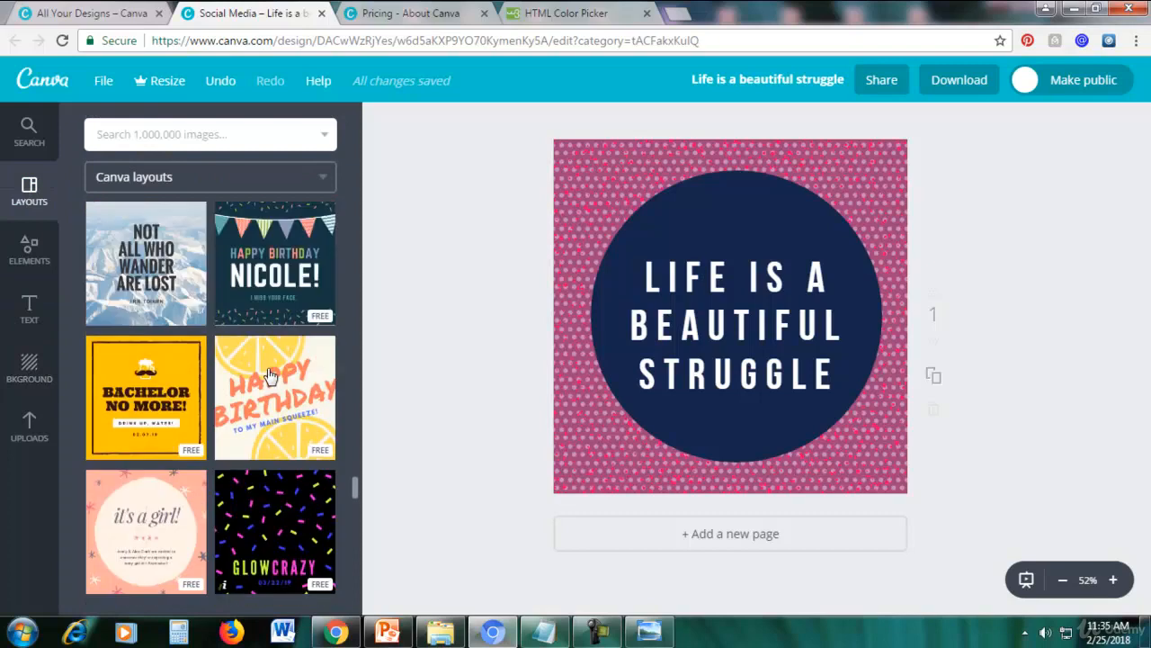
scroll(268, 368, "down", 3)
scroll(267, 368, "up", 2)
scroll(269, 376, "down", 3)
scroll(269, 376, "down", 3)
scroll(270, 376, "up", 5)
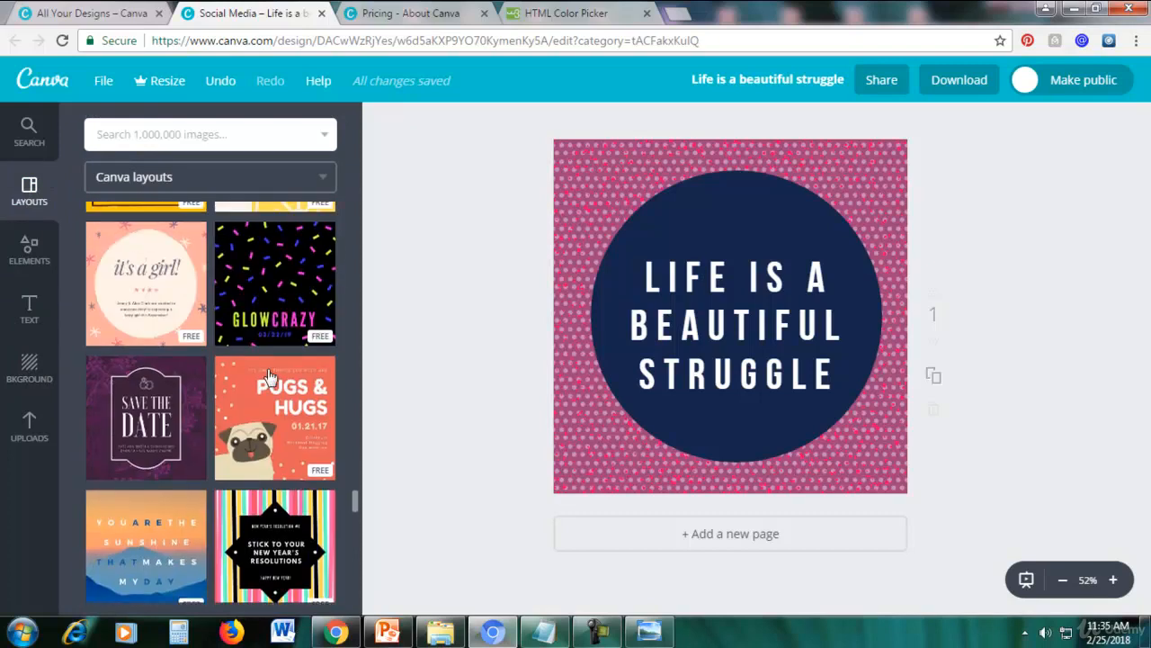
scroll(244, 407, "down", 2)
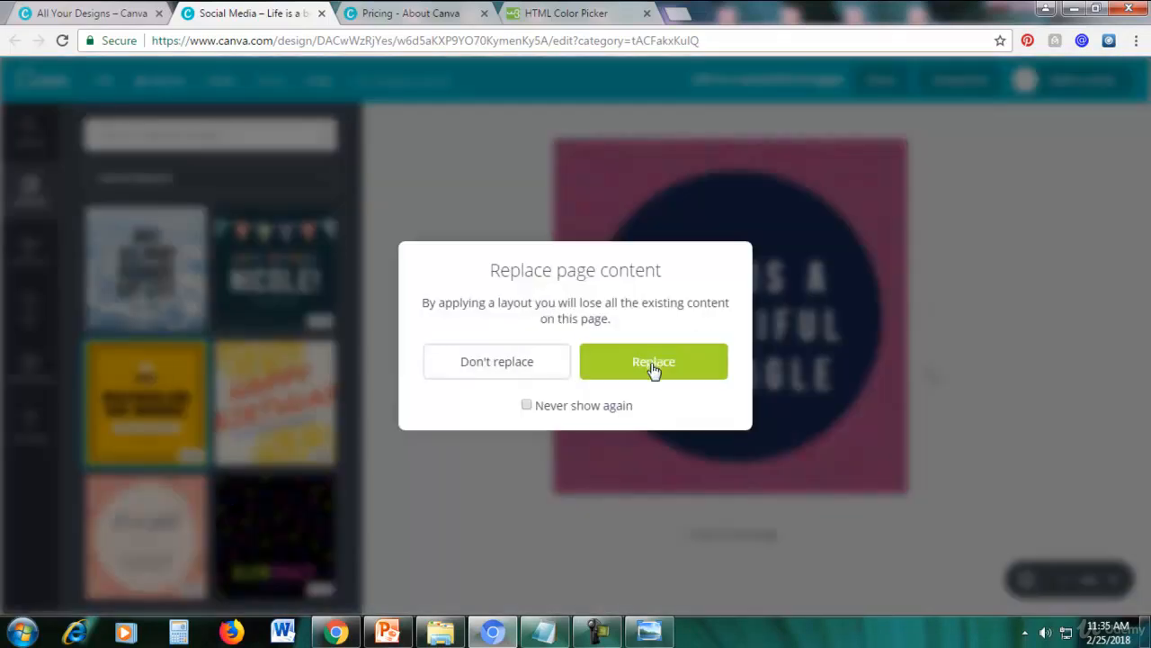
left_click(653, 368)
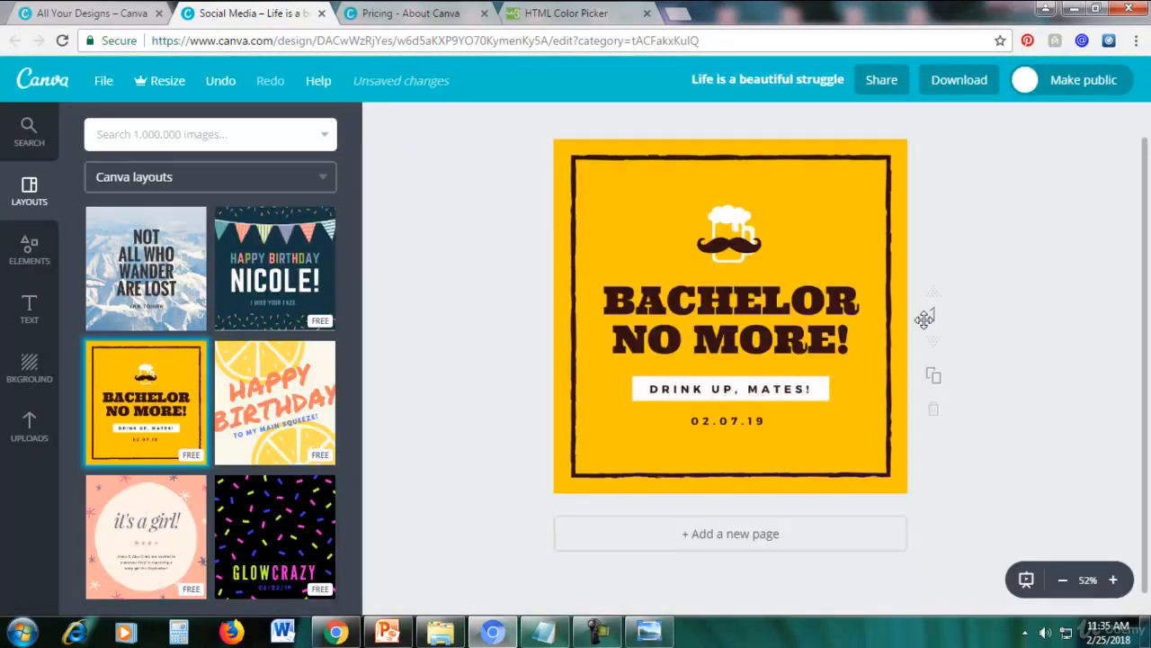